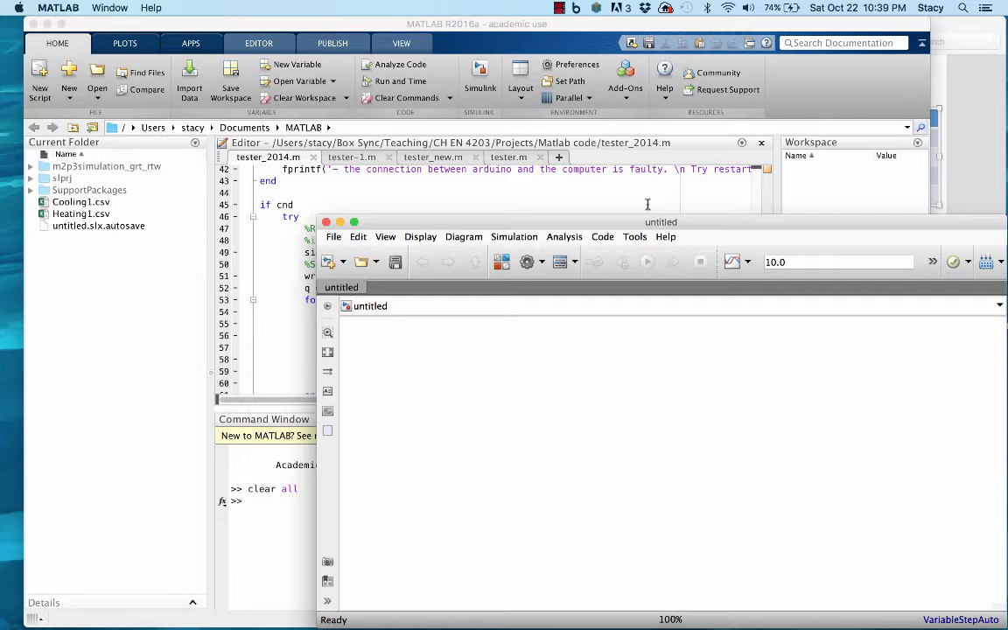
Switch to Preview to show the screenshot of the transfer function and tuning table, and return to the blank Simulink model.
mouse_move(823, 613)
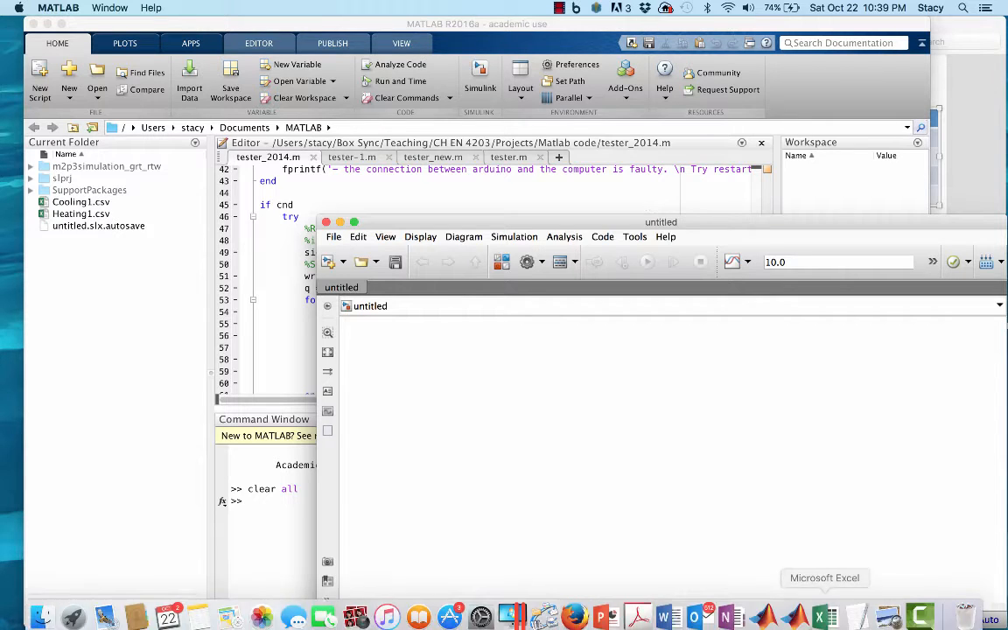
left_click(885, 610)
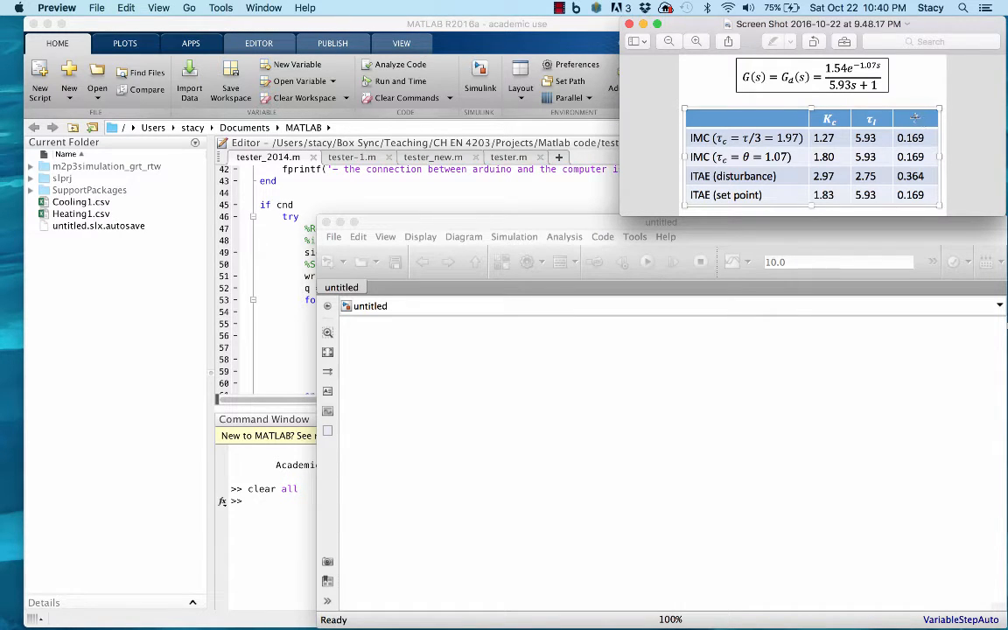
left_click(553, 226)
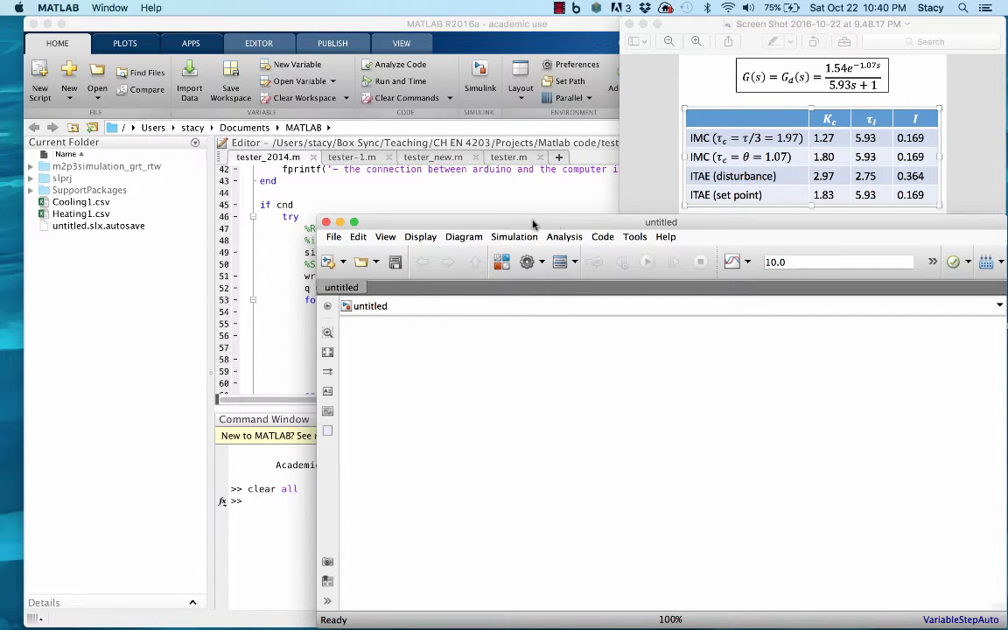
Add a Transfer Fcn block and a Transport Delay block from the Continuous block library to the blank model, side by side.
left_click(501, 263)
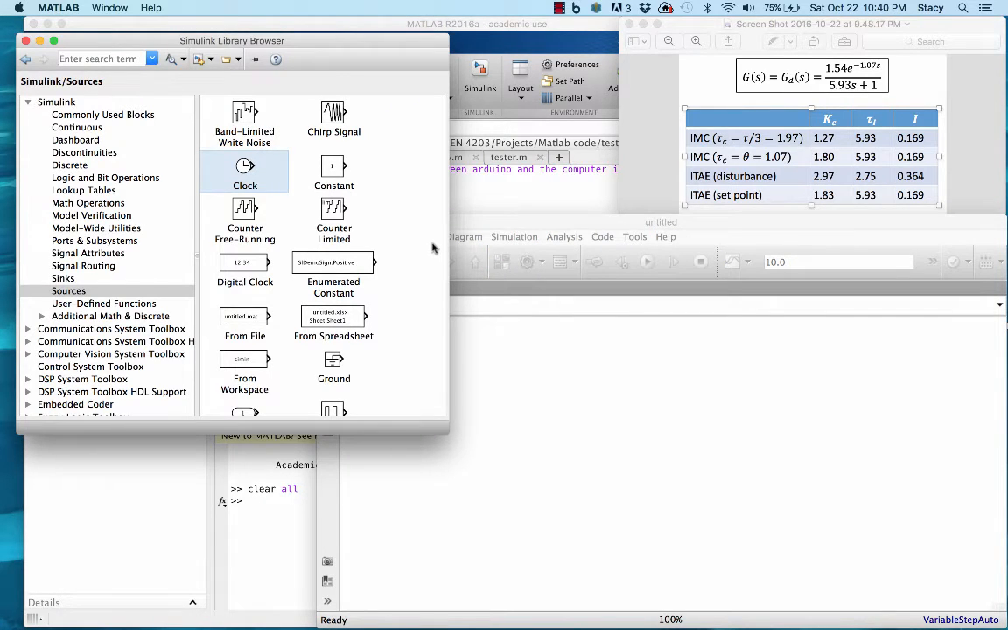
left_click(449, 198)
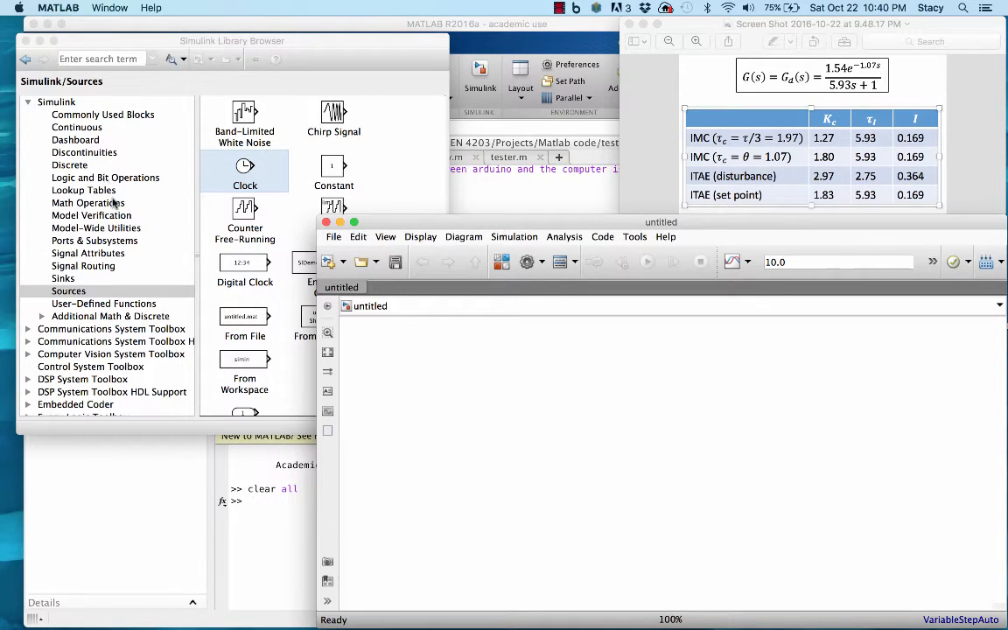
left_click(88, 127)
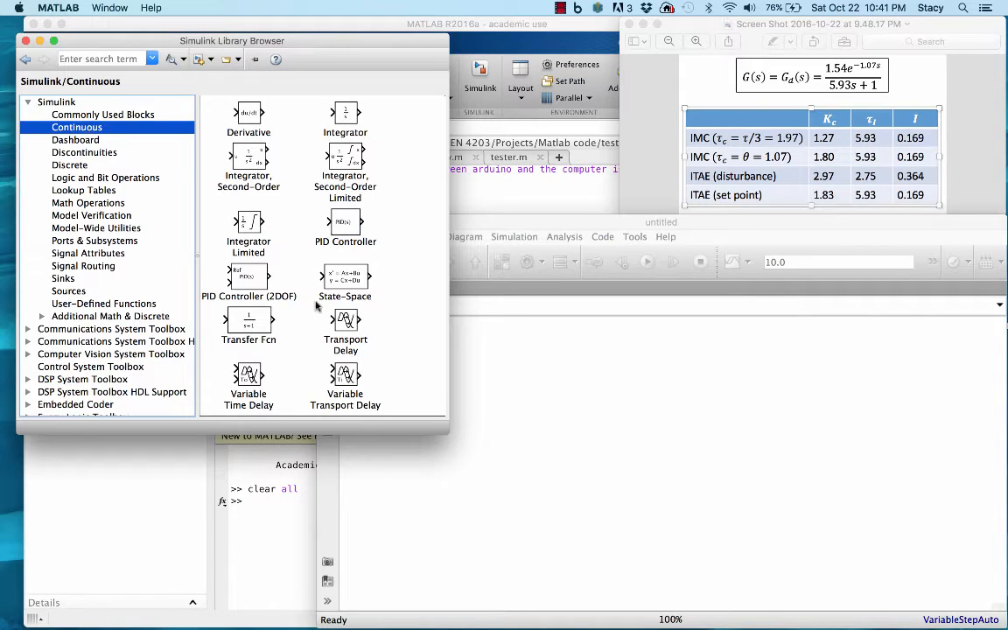
left_click(395, 344)
scroll(394, 344, "down", 3)
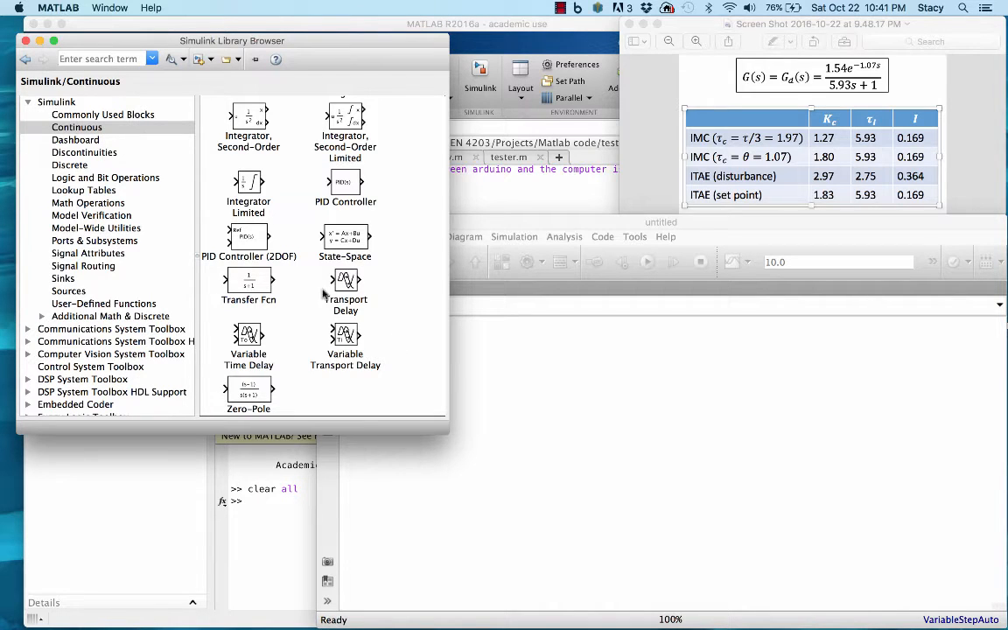
left_click_drag(249, 282, 626, 423)
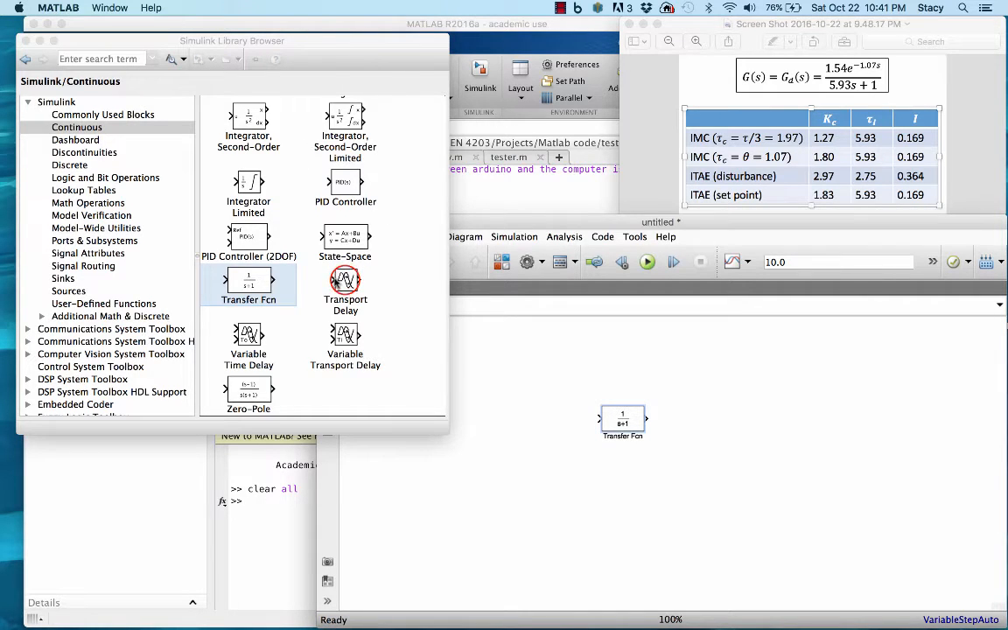
left_click_drag(333, 273, 704, 423)
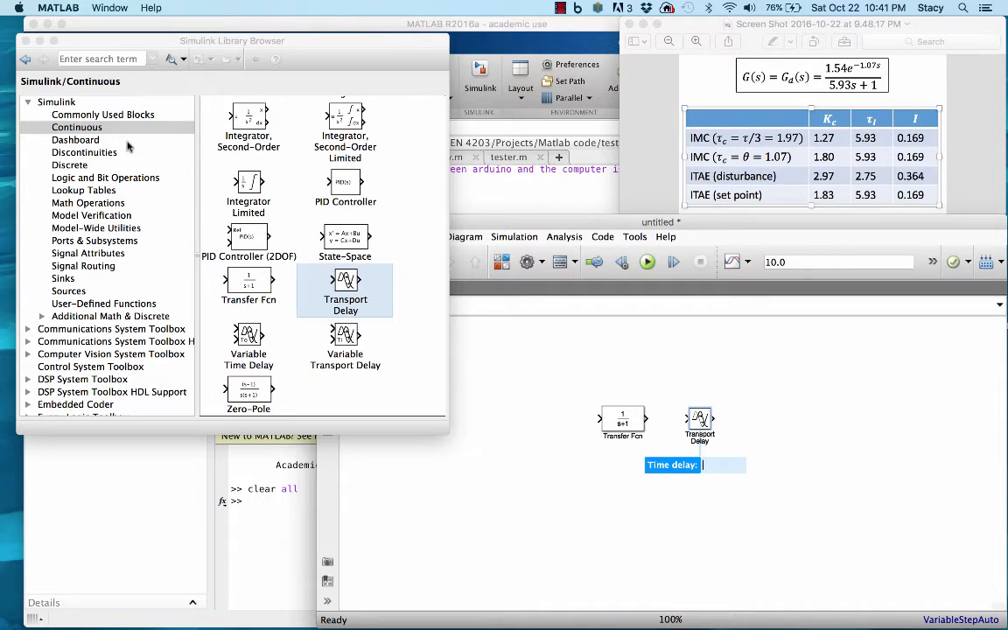
Place a PID Controller block ahead of the Transfer Fcn and connect PID Controller, Transfer Fcn and Transport Delay in series.
left_click(344, 184)
left_click_drag(345, 184, 531, 423)
left_click(530, 417)
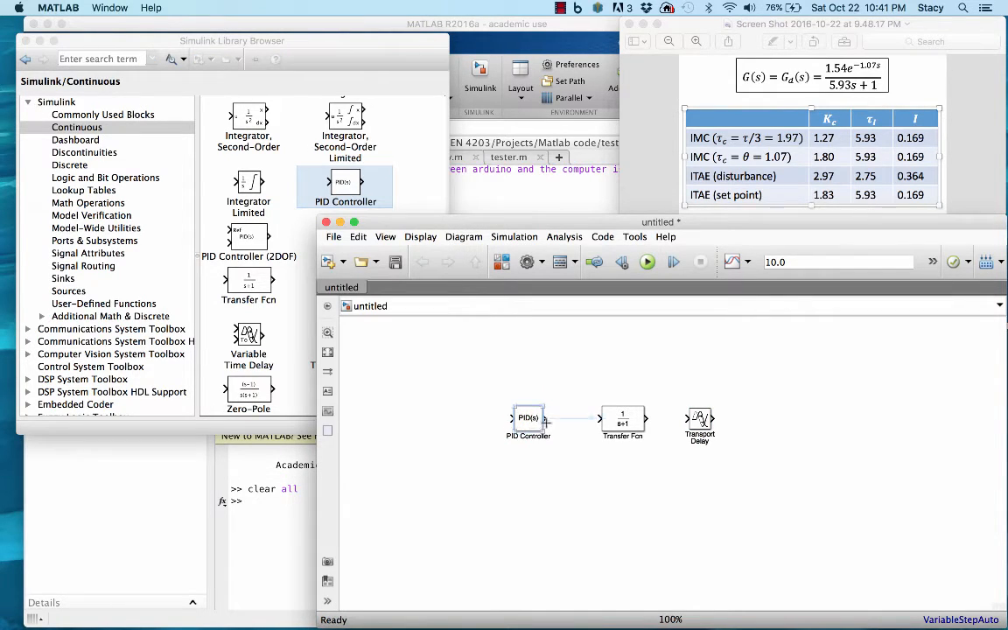
left_click(561, 422)
left_click_drag(647, 418, 715, 419)
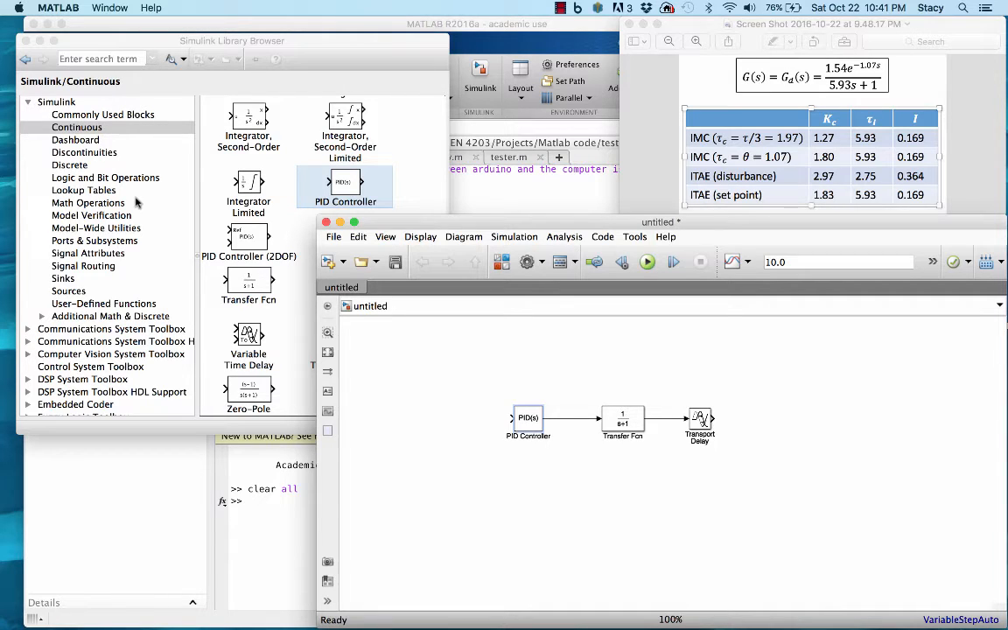
Add a Step block from the Sources library ahead of the PID Controller.
left_click(70, 293)
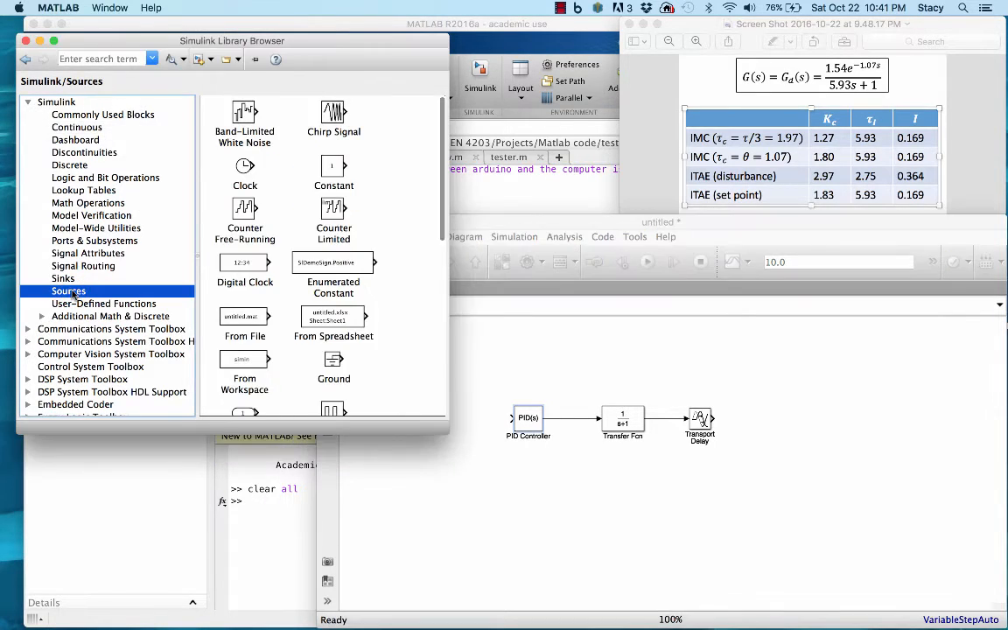
scroll(399, 315, "down", 10)
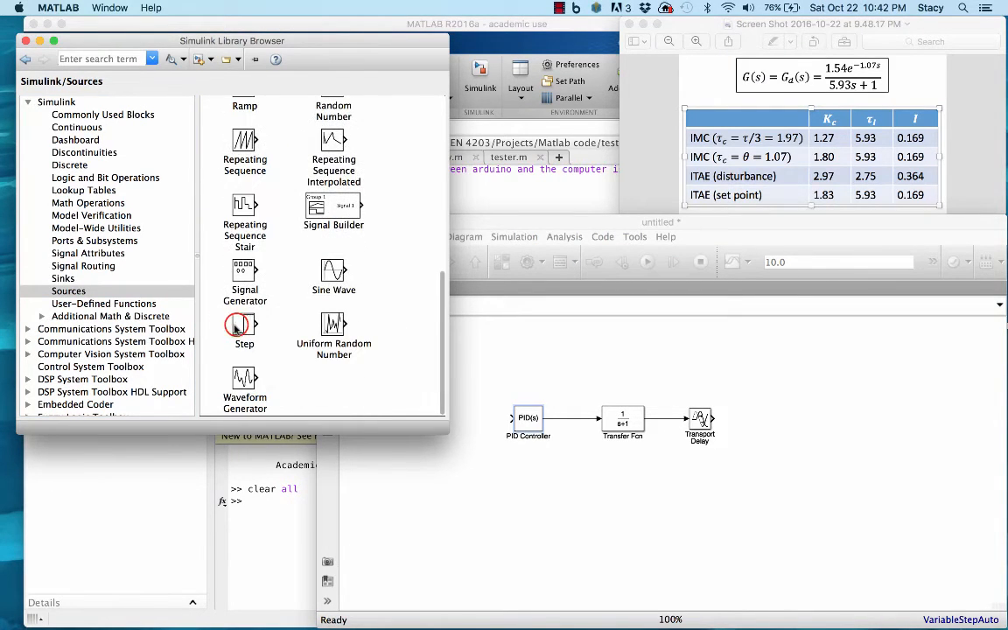
left_click_drag(244, 327, 448, 422)
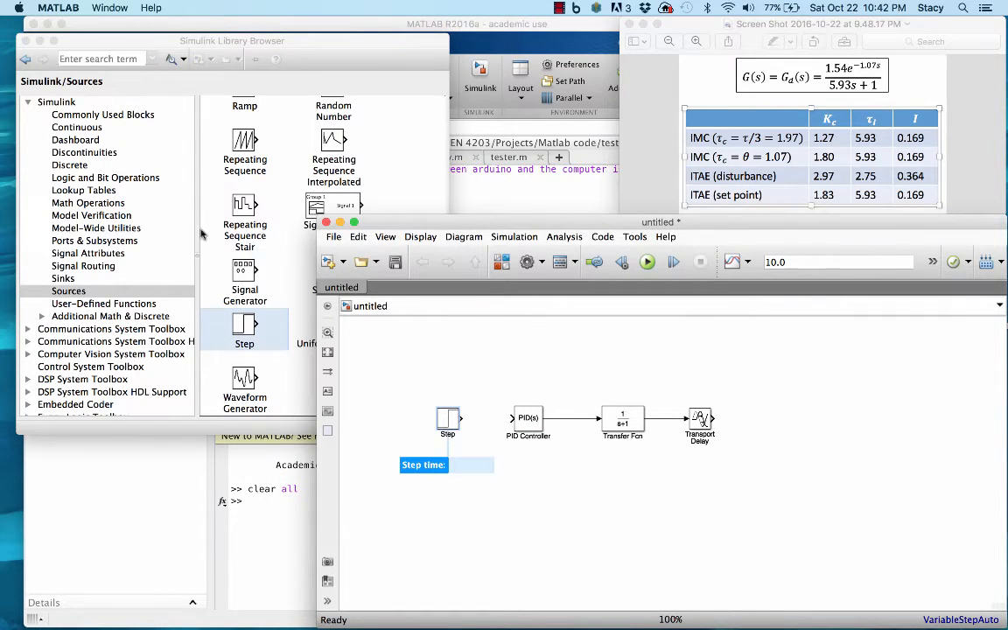
Add a Scope block from the Sinks library after the Transport Delay, aligned with it, and connect the delay's output to it.
left_click(63, 278)
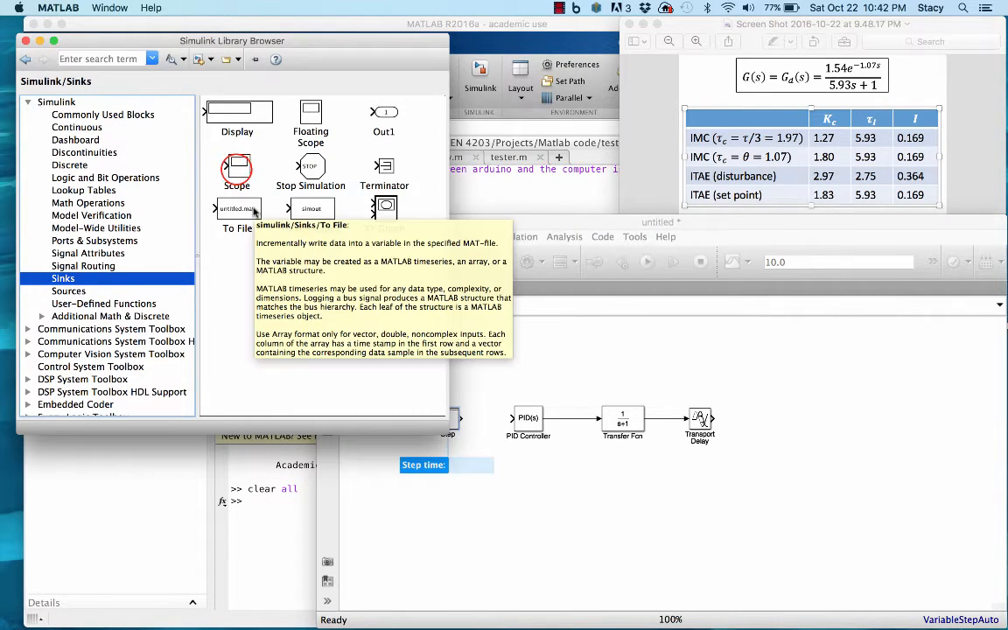
left_click_drag(237, 168, 823, 426)
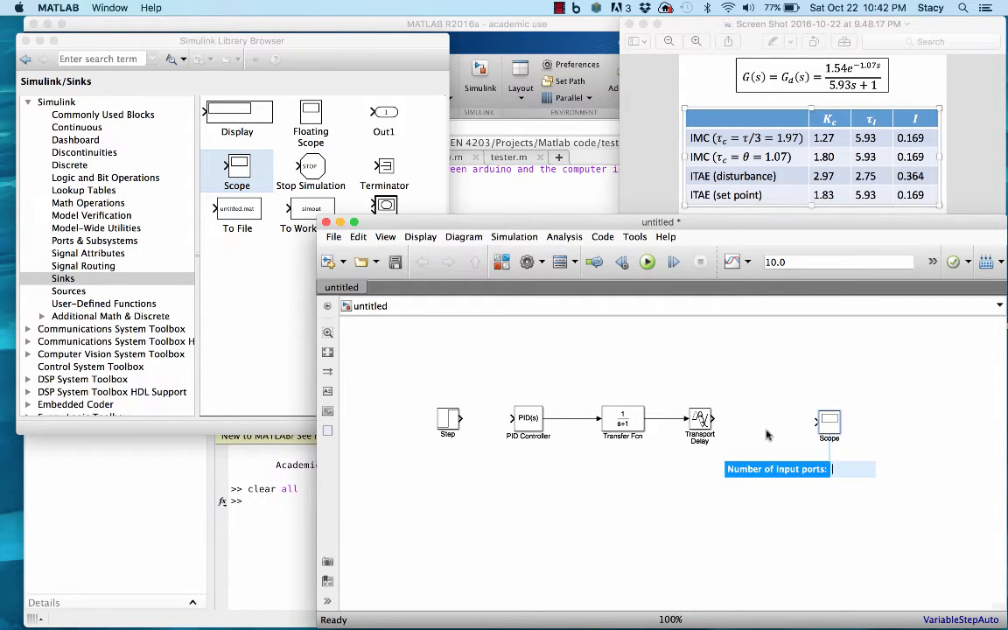
left_click(830, 427)
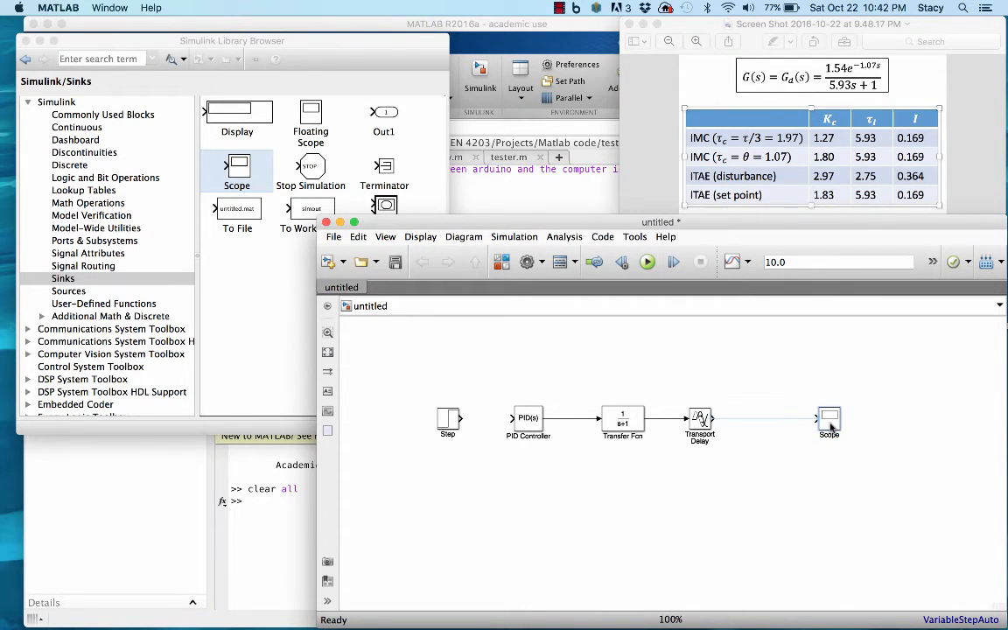
left_click(733, 420)
Move the Step block farther from the PID Controller and place a Sum block from Math Operations between them.
left_click_drag(448, 420, 417, 423)
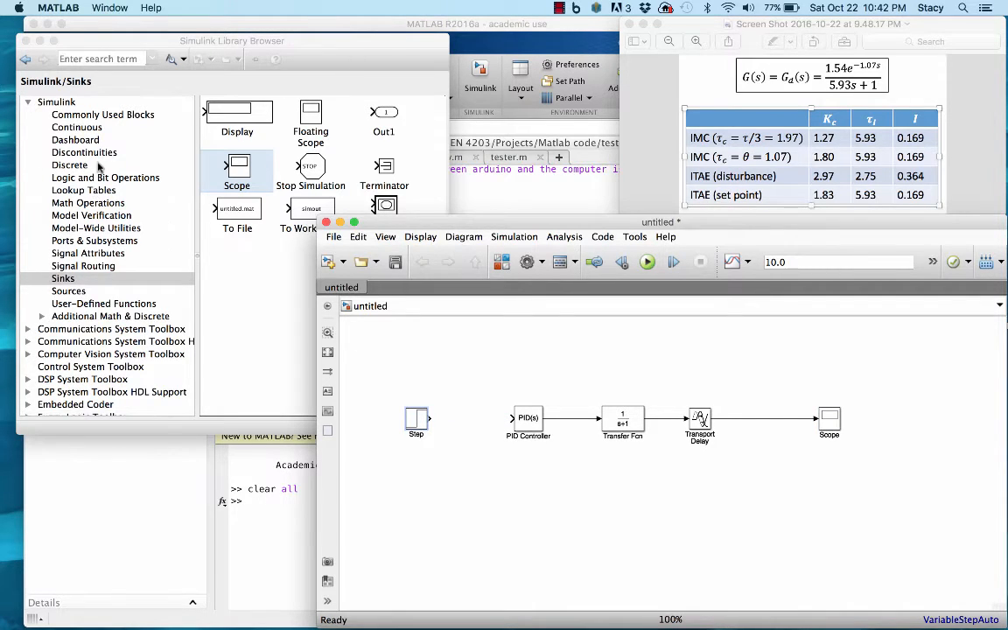
left_click(116, 203)
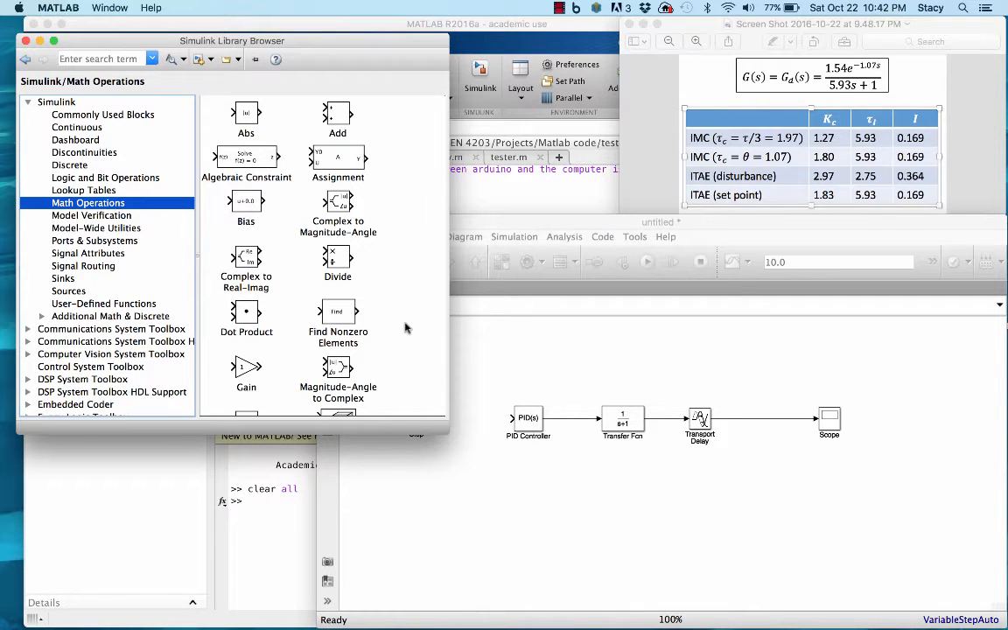
scroll(405, 329, "down", 10)
scroll(405, 328, "down", 5)
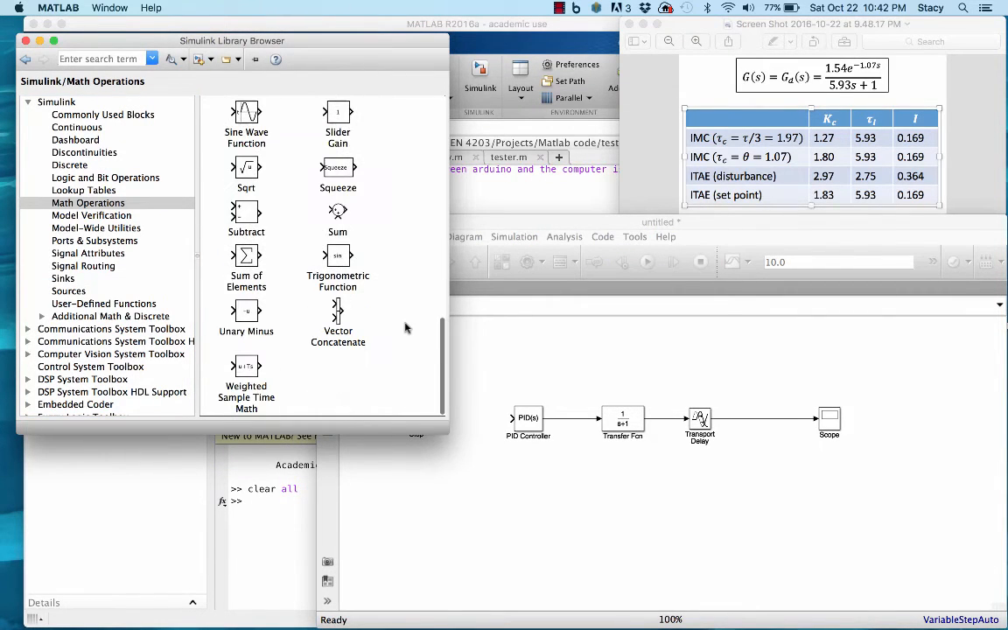
scroll(405, 329, "up", 15)
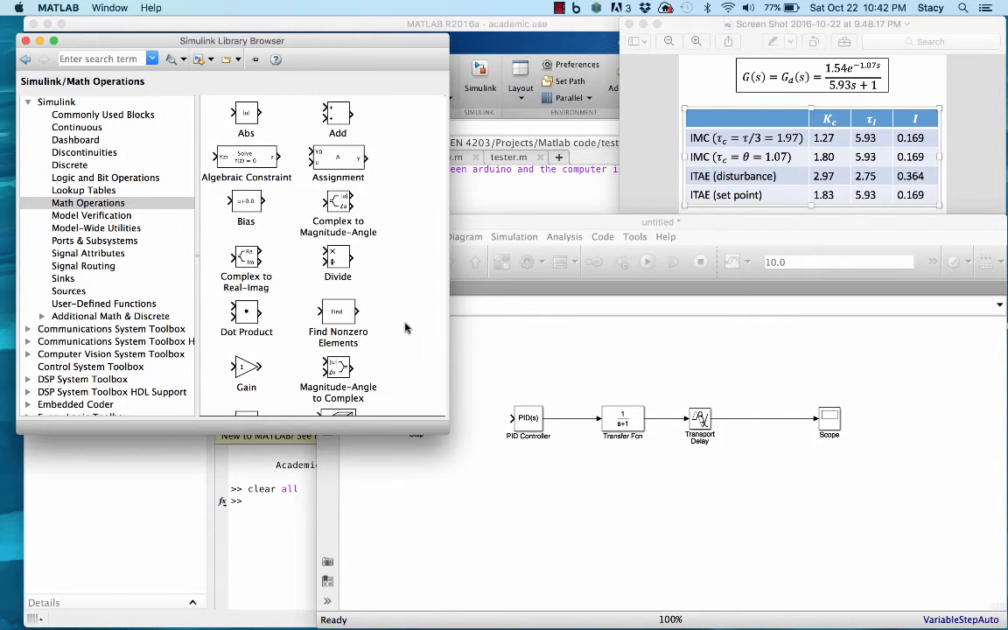
scroll(405, 328, "down", 5)
scroll(405, 328, "down", 5)
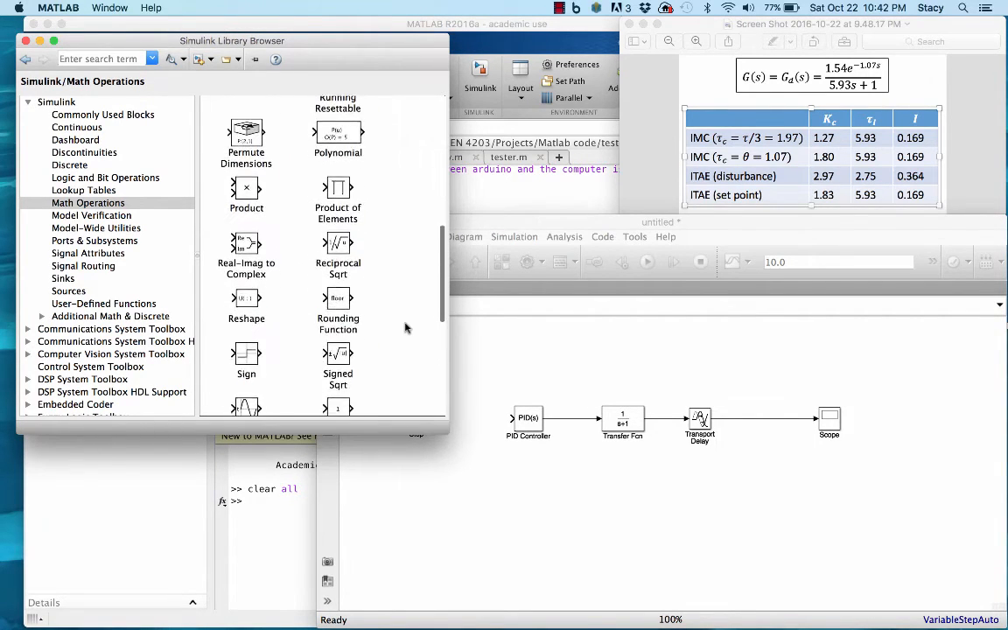
scroll(405, 328, "down", 1)
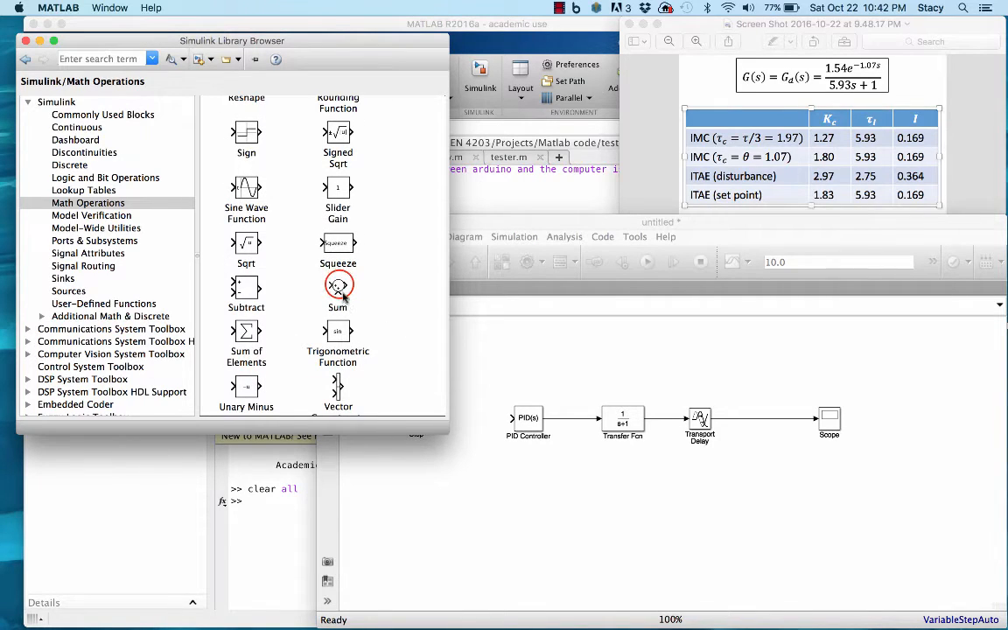
left_click_drag(338, 287, 473, 420)
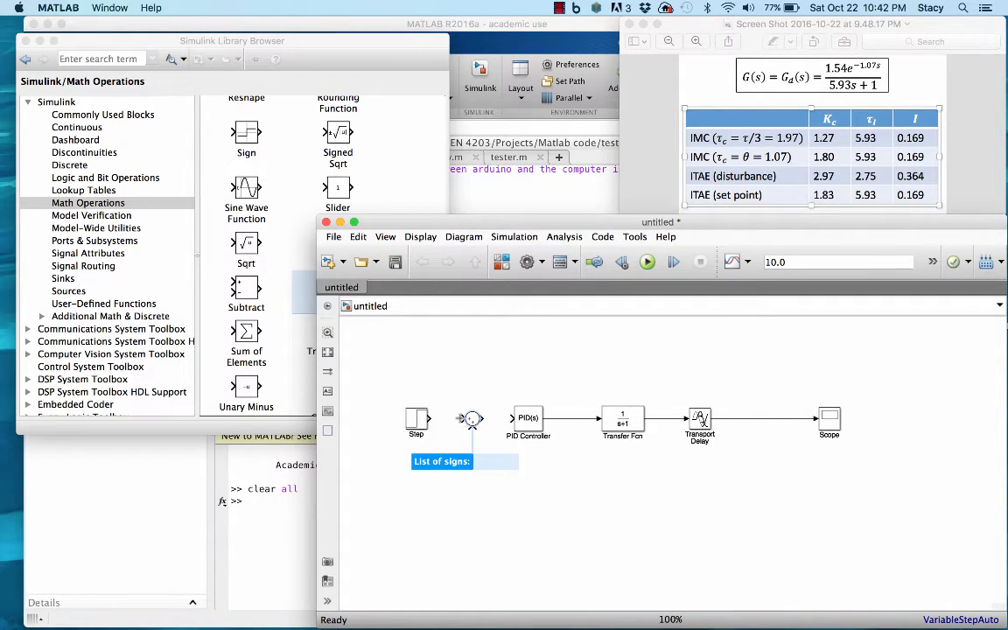
Set the Sum block's list of signs to |+- so that its second input is subtracted.
double_click(475, 420)
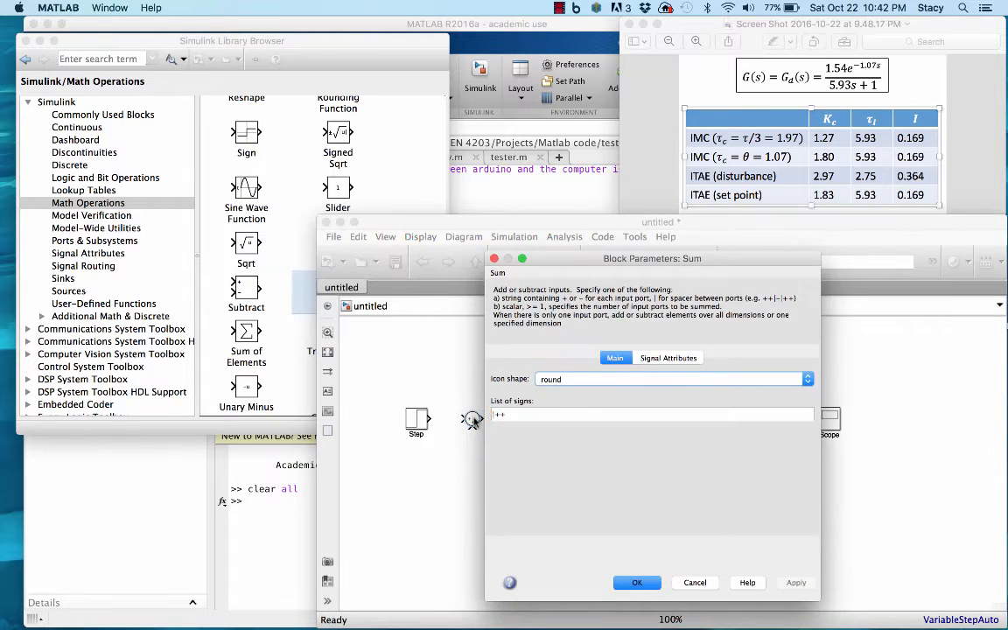
left_click(506, 414)
left_click(505, 414)
left_click(506, 414)
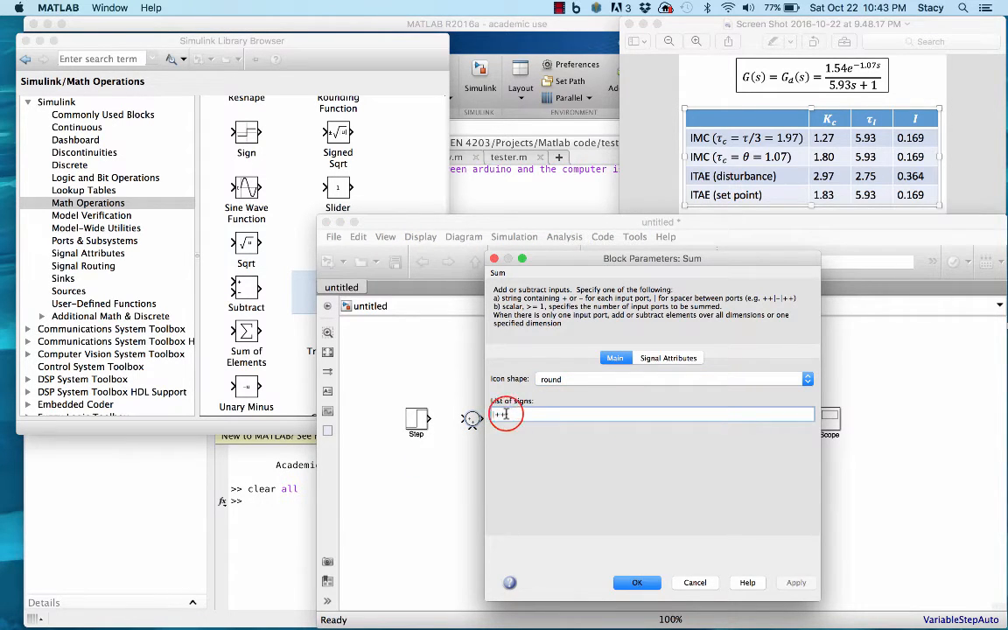
type("|+-")
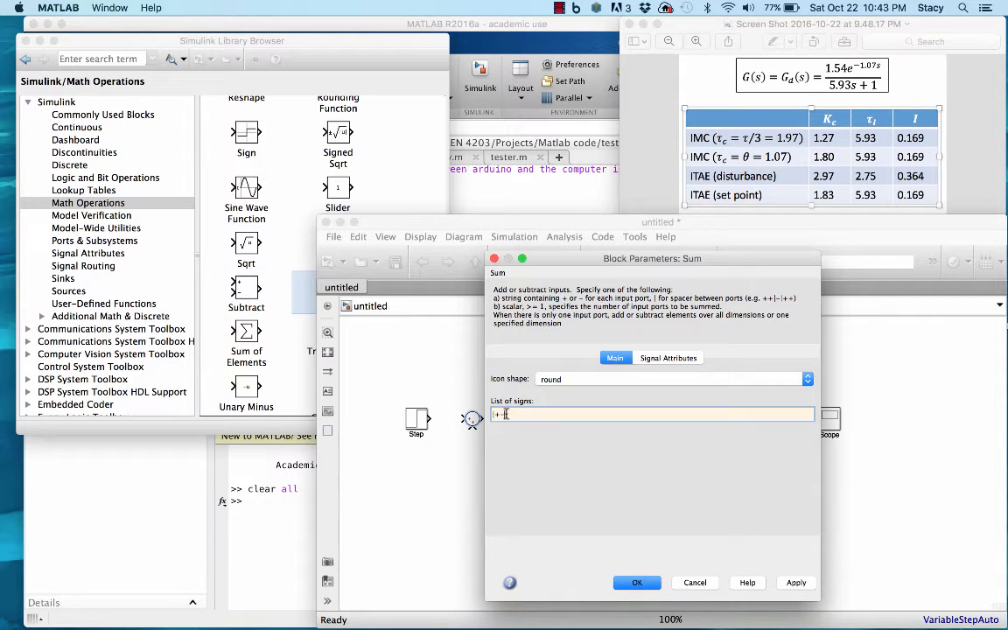
left_click(637, 579)
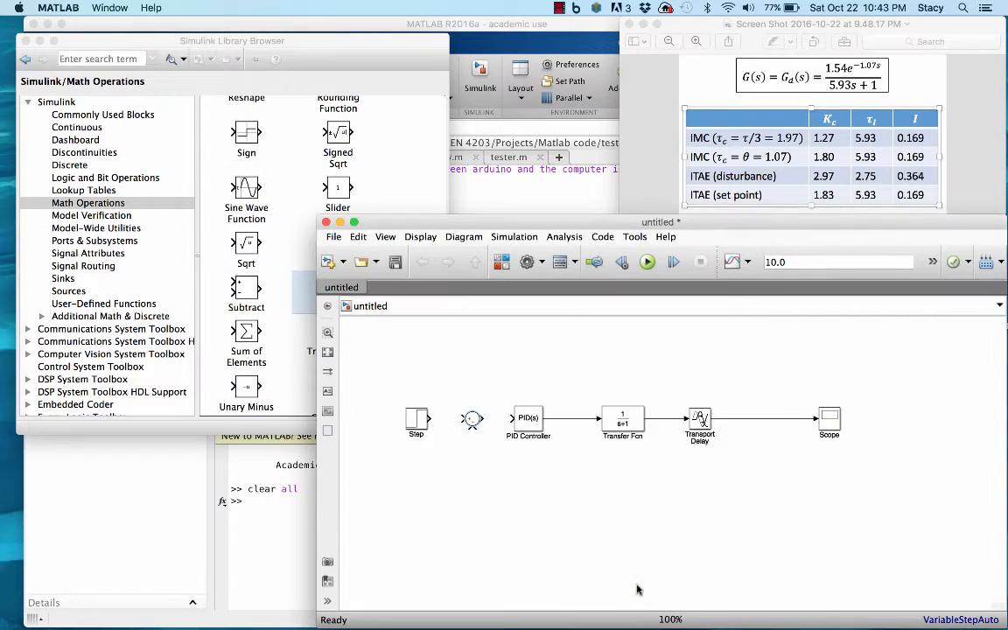
Connect the Step through the Sum block to the PID Controller and feed the Transport Delay output back to the Sum's negative input.
left_click_drag(427, 418, 511, 418)
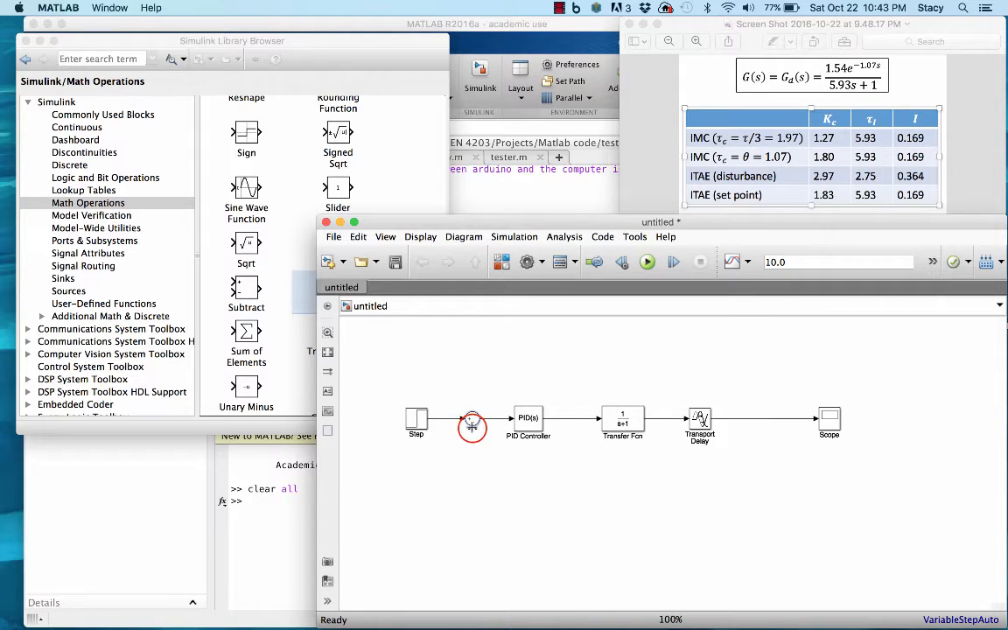
left_click_drag(473, 427, 749, 420)
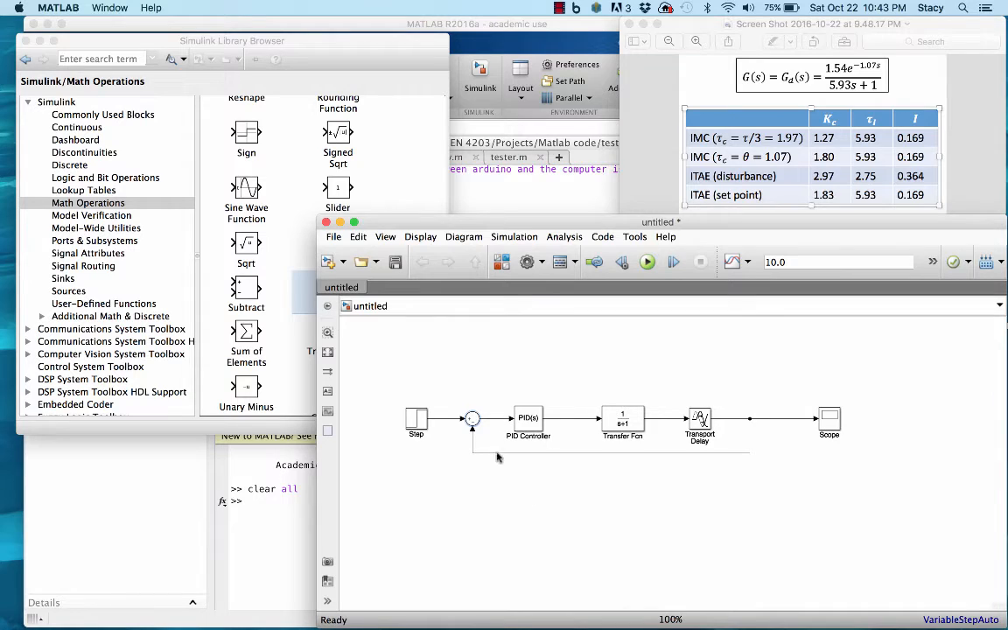
Set the Transfer Fcn block's numerator coefficients to [1.54] and denominator coefficients to [5.93 1].
double_click(626, 420)
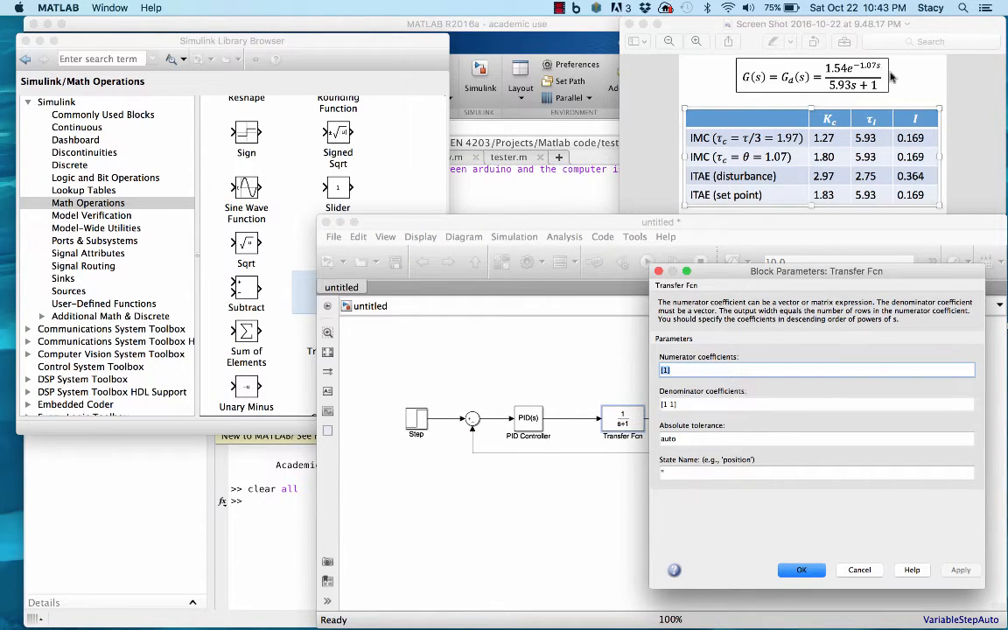
left_click(662, 370)
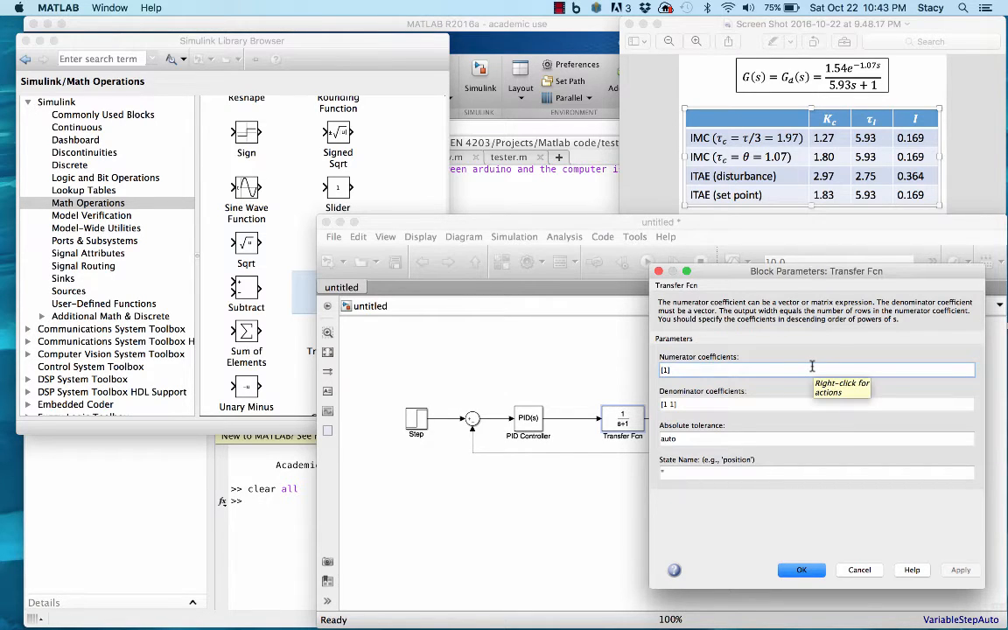
type("1")
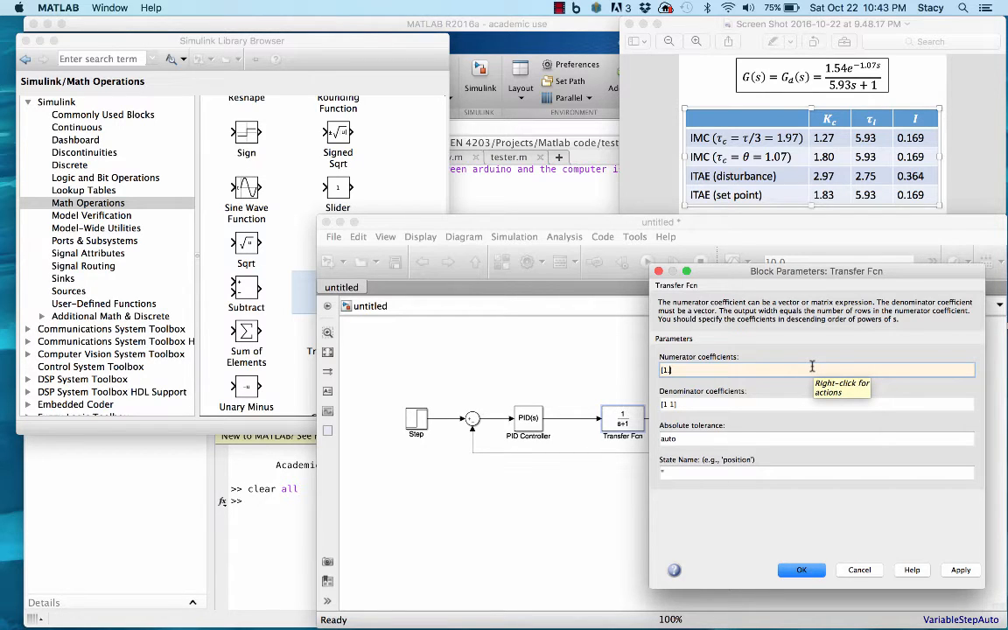
triple_click(667, 404)
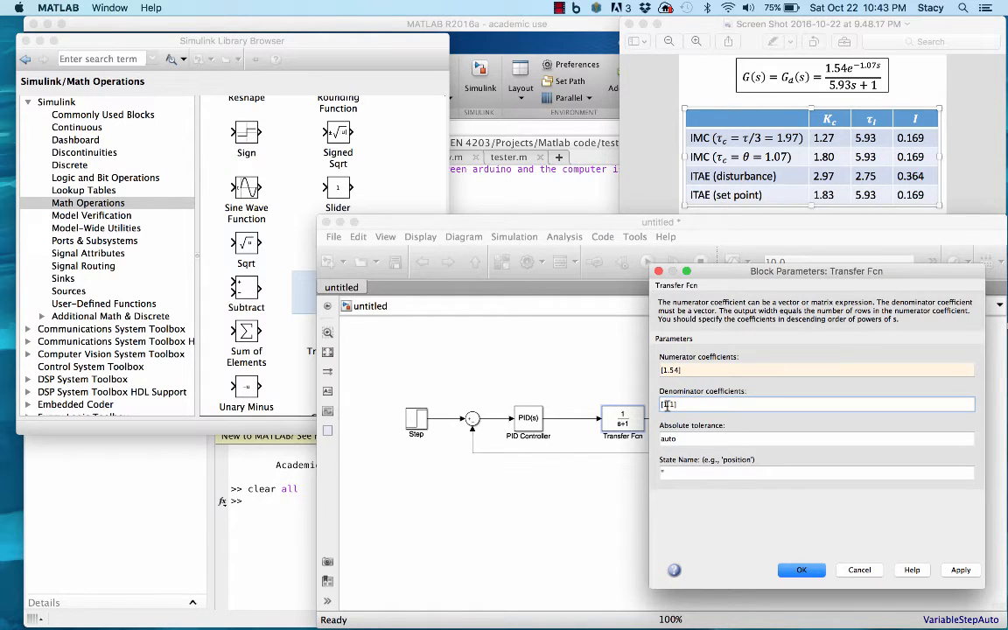
key("BackSpace")
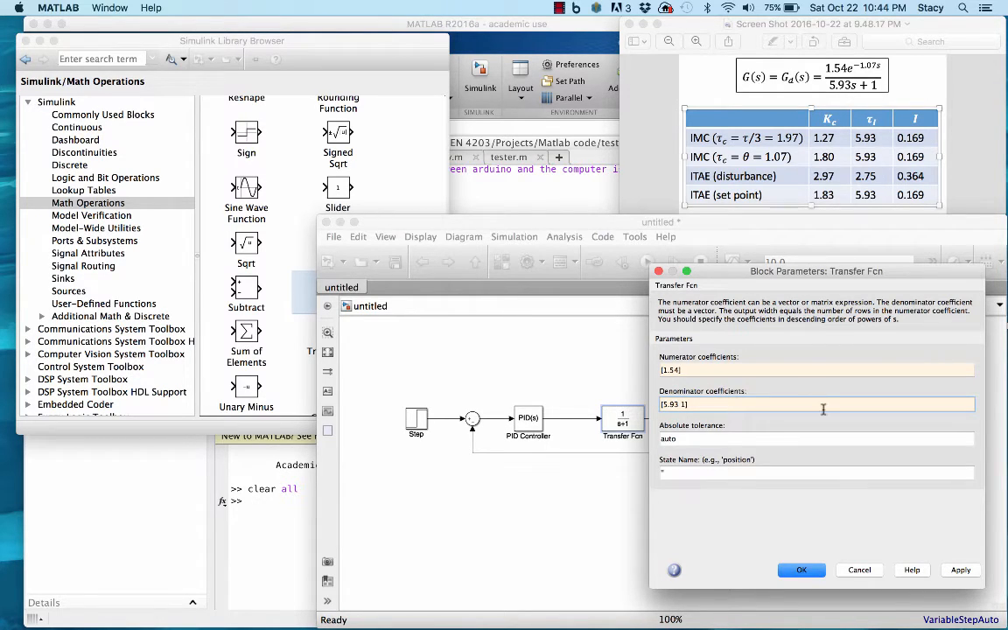
left_click(798, 570)
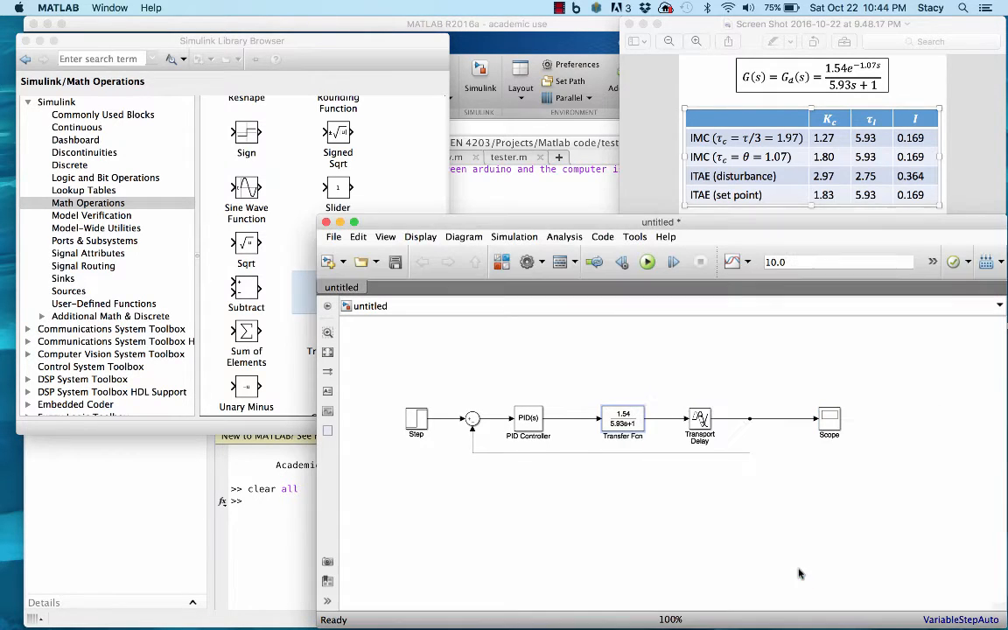
Set the Transport Delay block's time delay to 1.07.
double_click(700, 418)
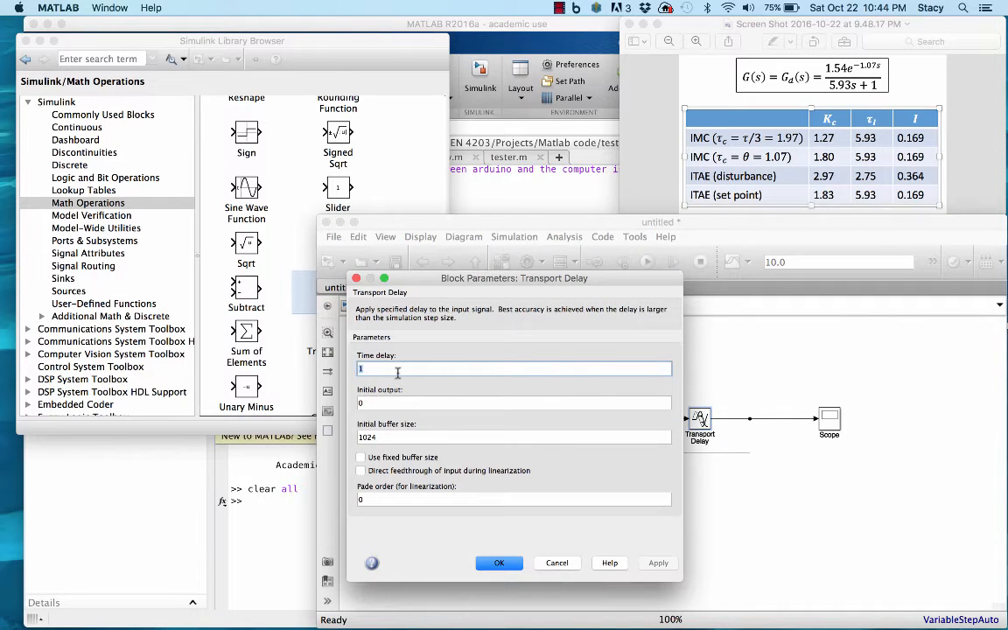
left_click(386, 367)
double_click(386, 366)
type(".07")
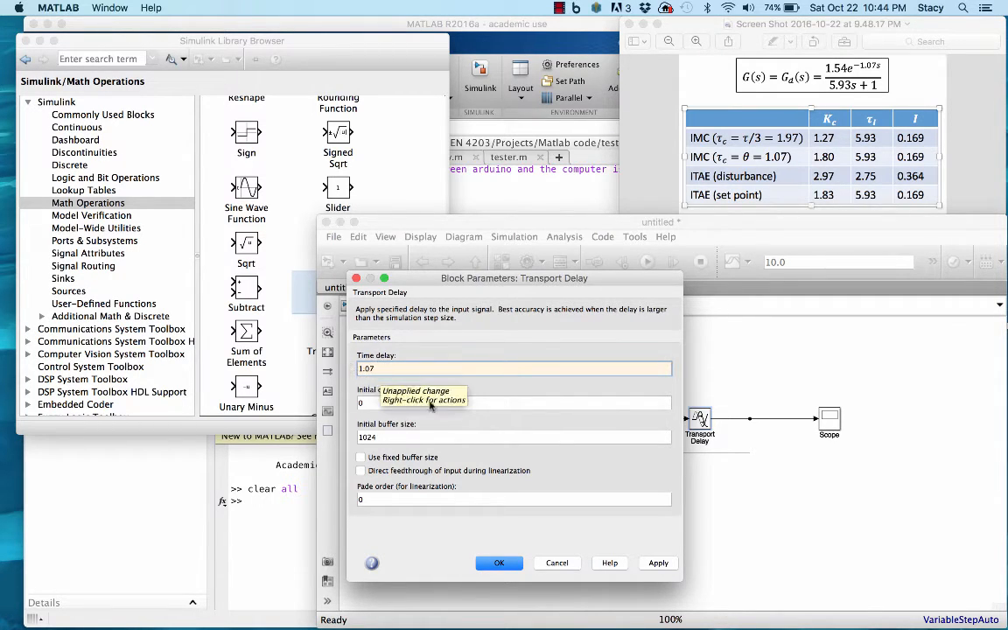
left_click(502, 562)
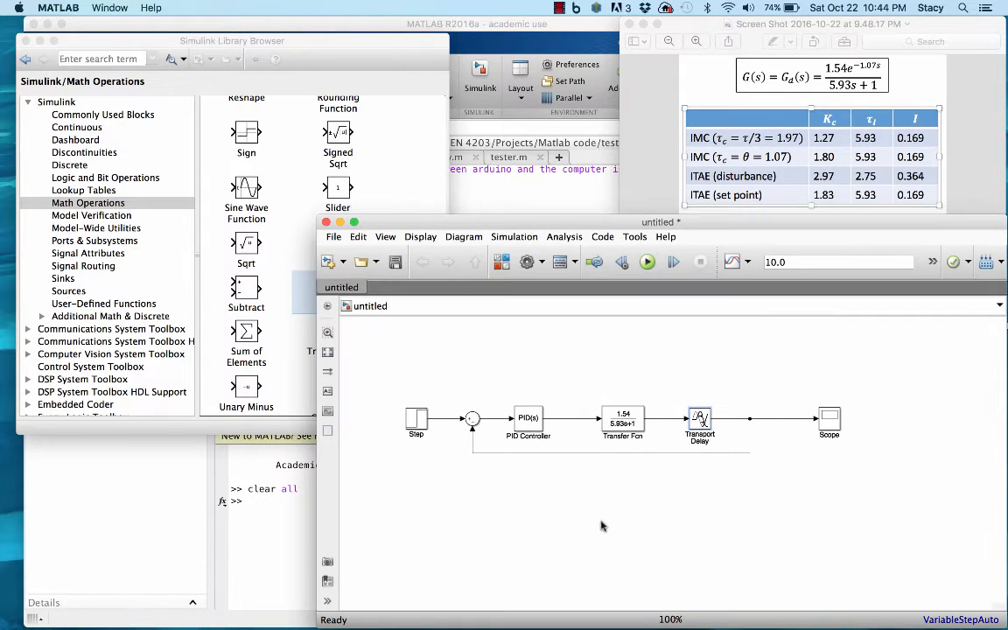
Rename the Transfer Fcn block to "system model".
left_click(635, 435)
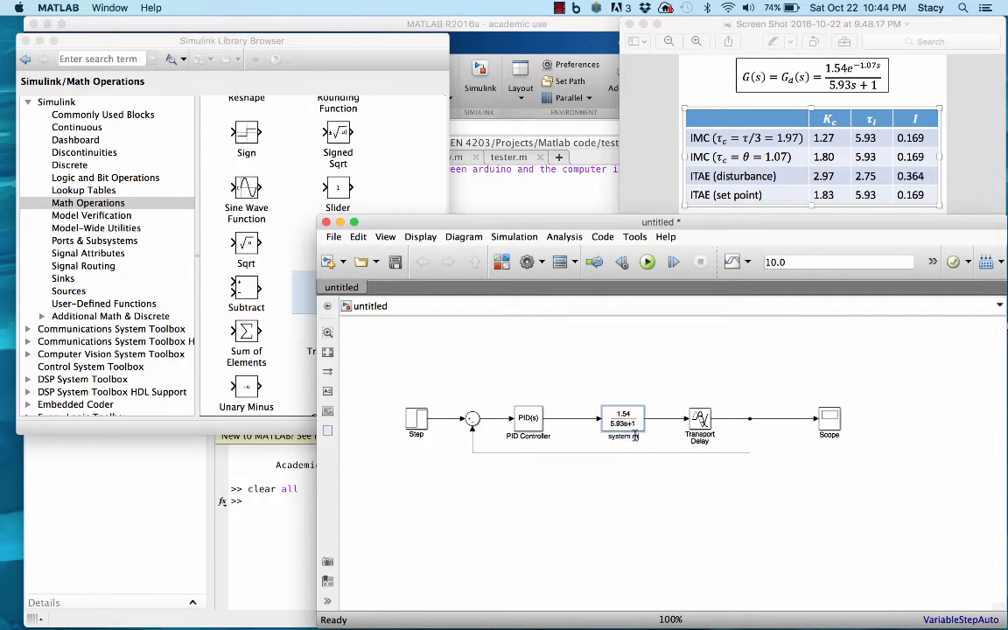
type("odel")
left_click(527, 420)
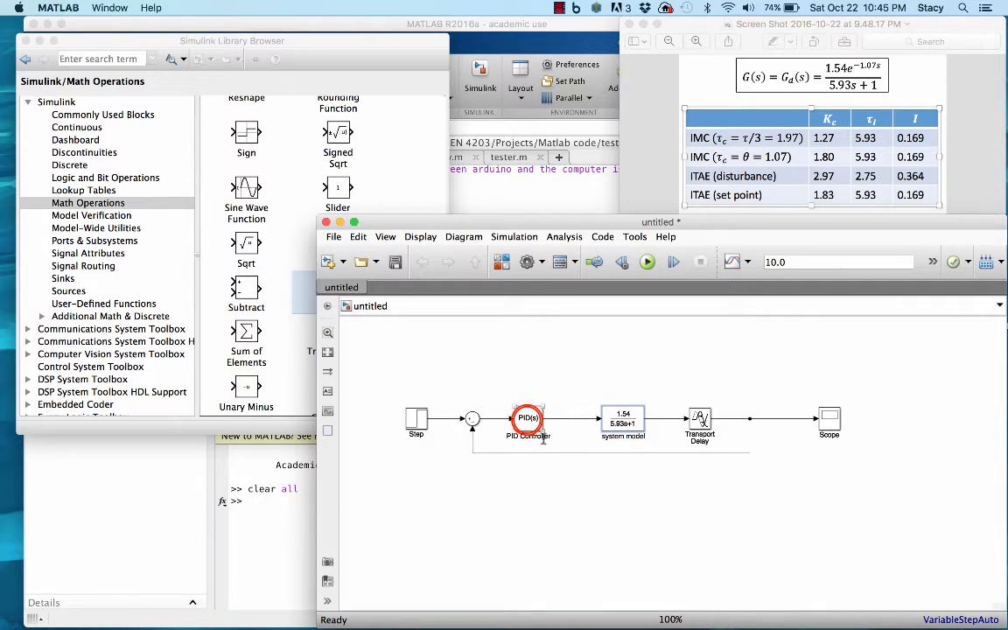
Open the PID Controller's parameters, change its form to Ideal and its controller type to PI.
double_click(527, 420)
mouse_move(675, 201)
left_mouse_down()
mouse_move(685, 204)
mouse_move(672, 211)
left_mouse_up()
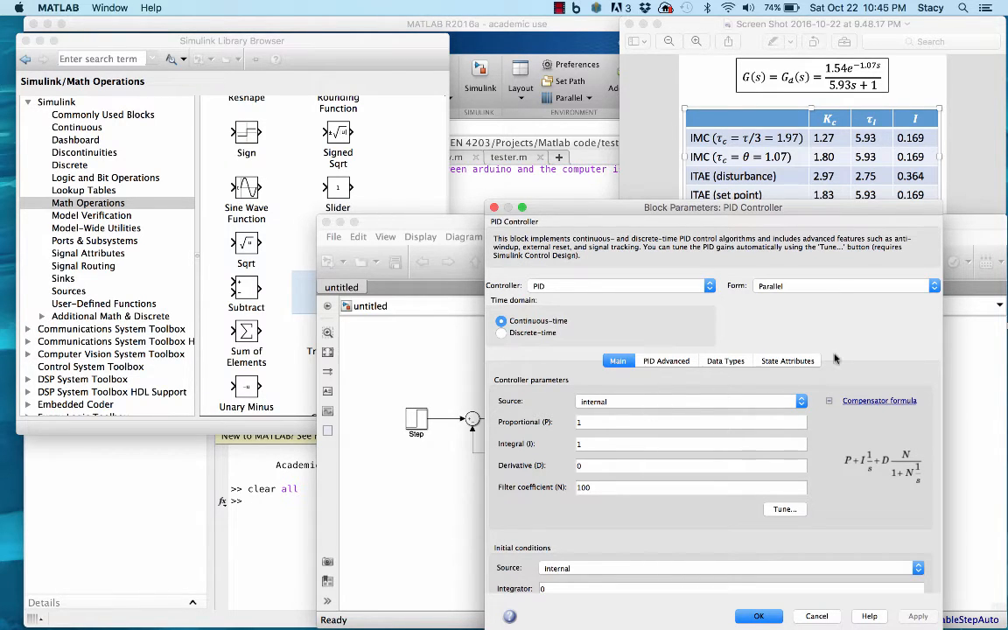
left_click(935, 288)
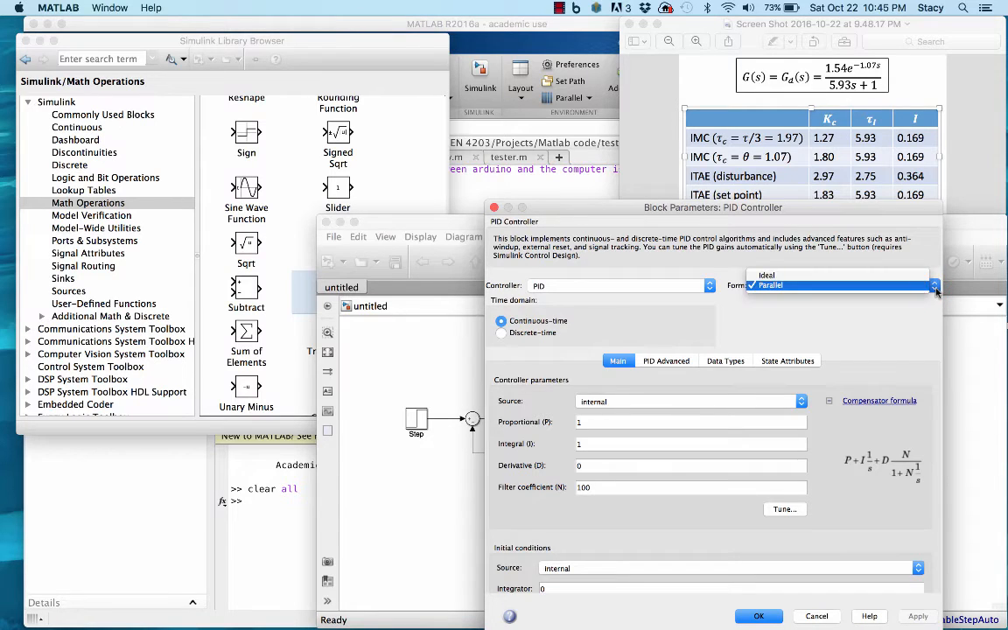
left_click(918, 276)
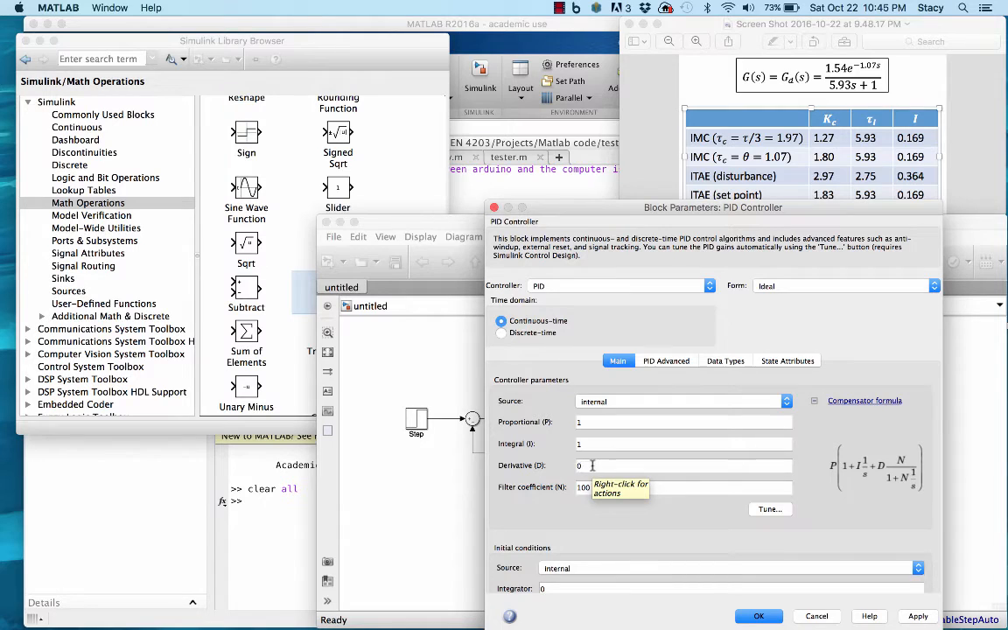
left_click(711, 287)
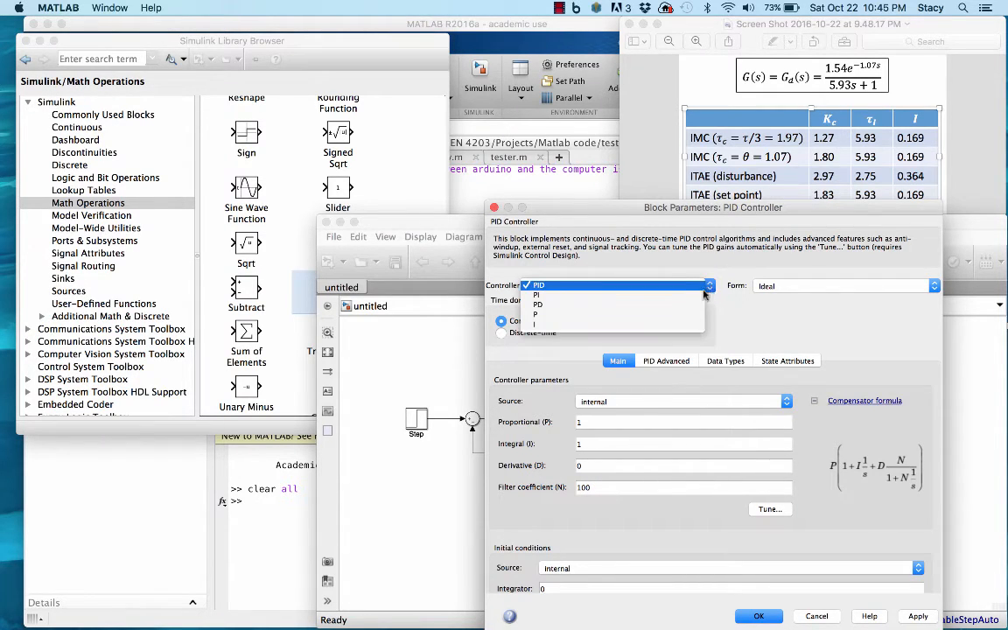
left_click(691, 297)
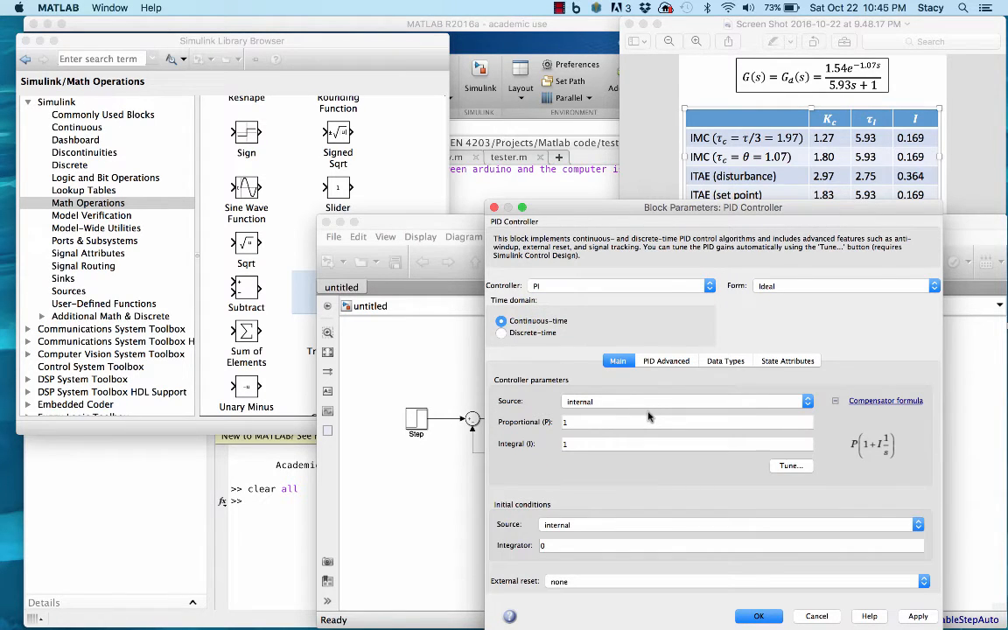
Set the controller's proportional gain to 1.27 and integral to 0.169, the first IMC tuning row, and accept the parameters.
left_click(573, 424)
double_click(573, 424)
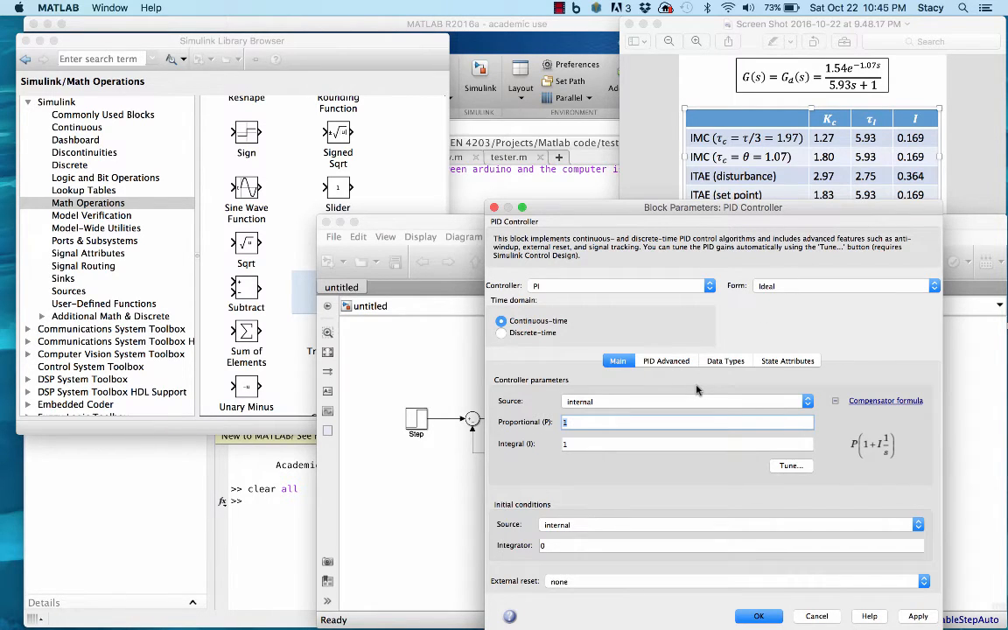
type("1.27")
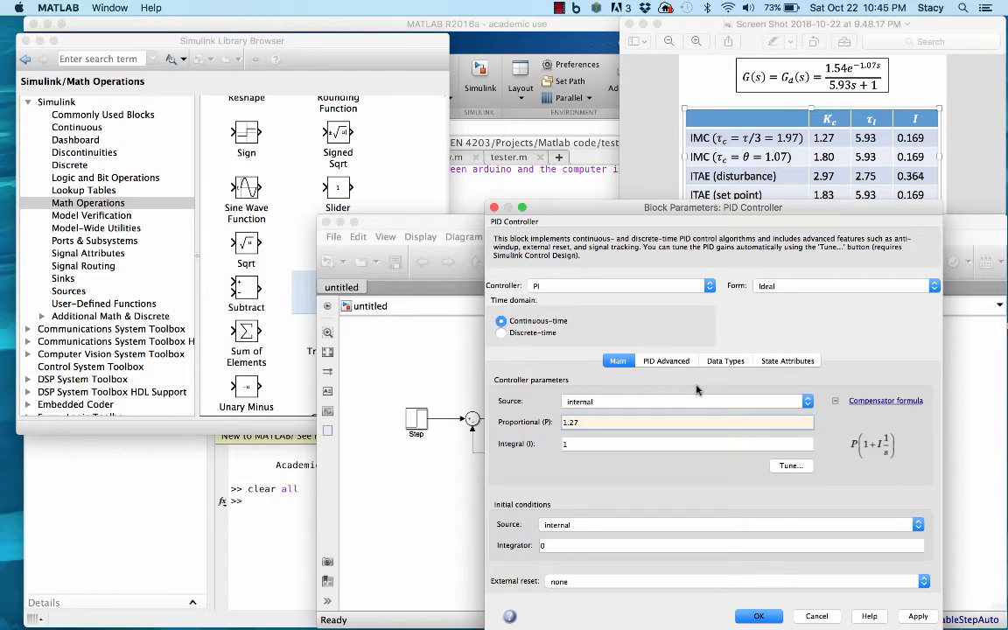
left_click(570, 444)
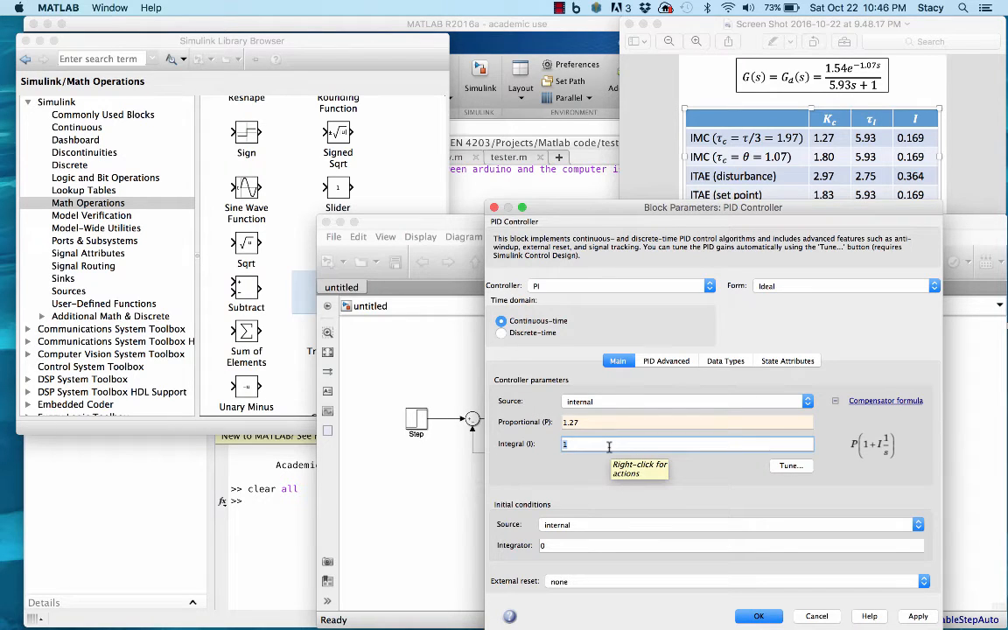
type("0.169")
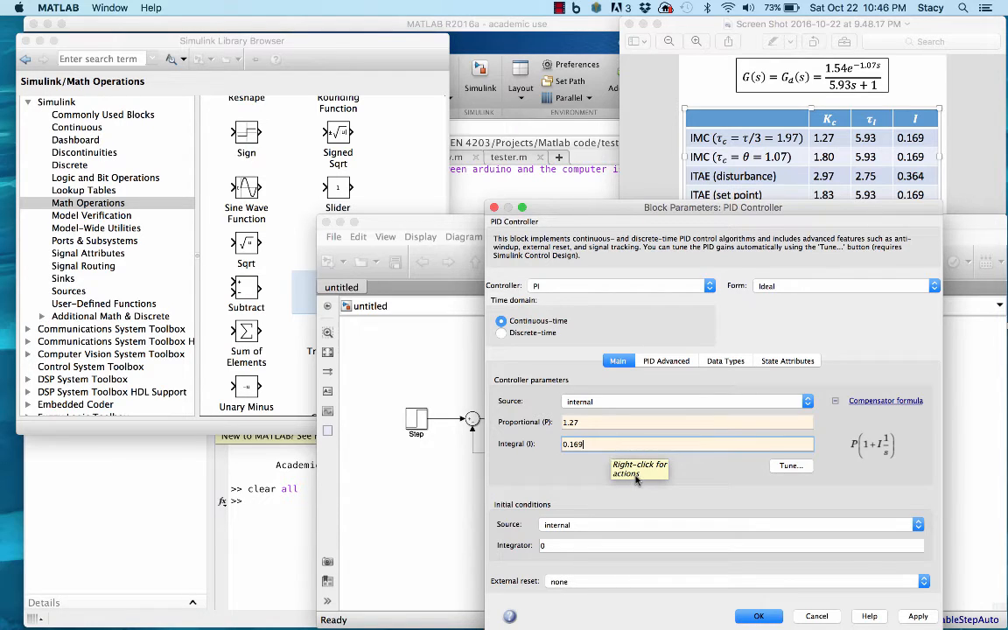
left_click(598, 478)
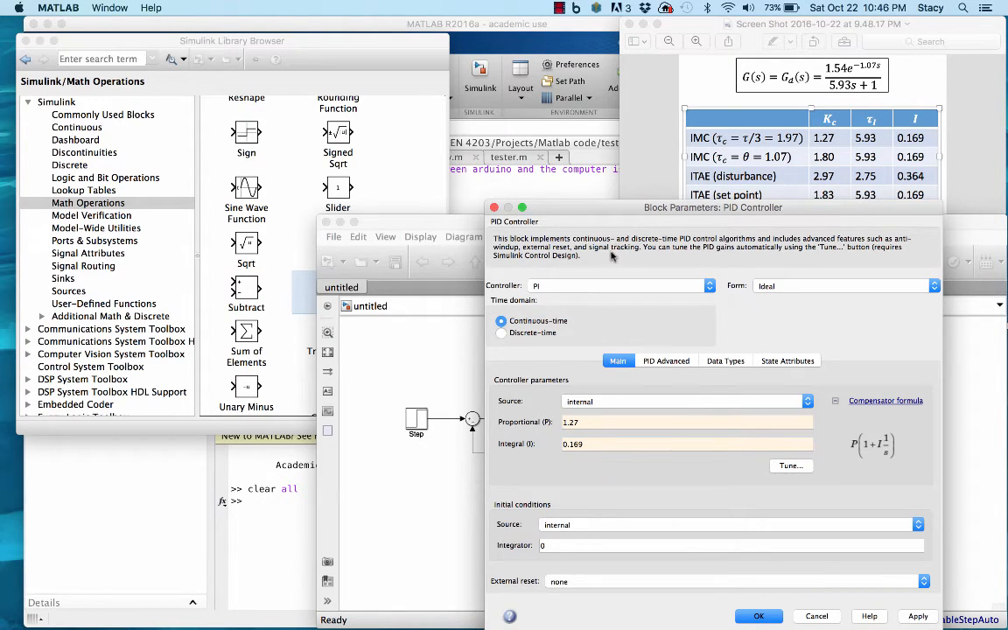
left_click(758, 616)
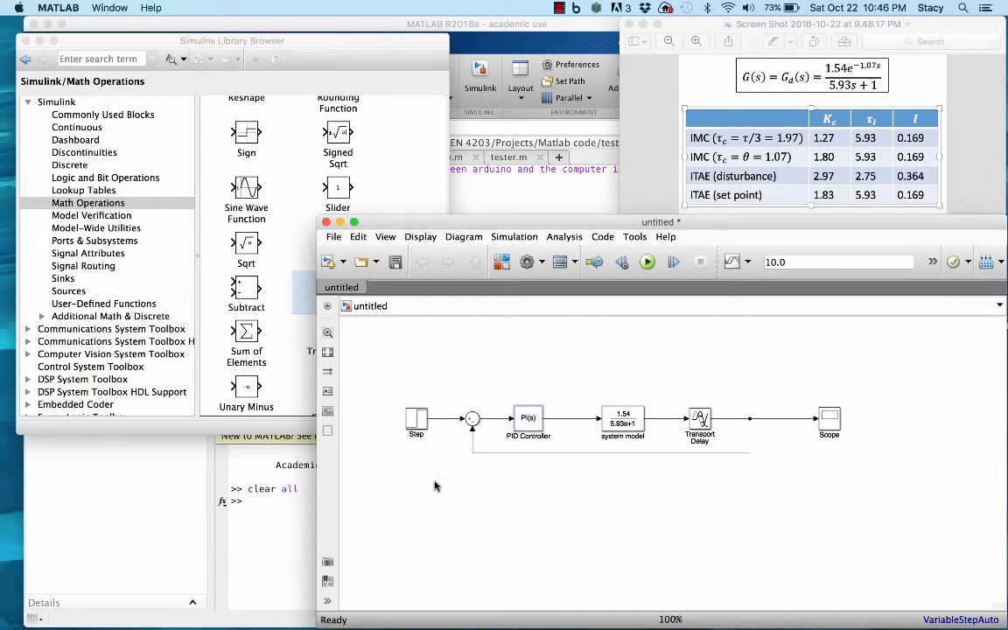
Set the Step block's step time to 0.
double_click(416, 421)
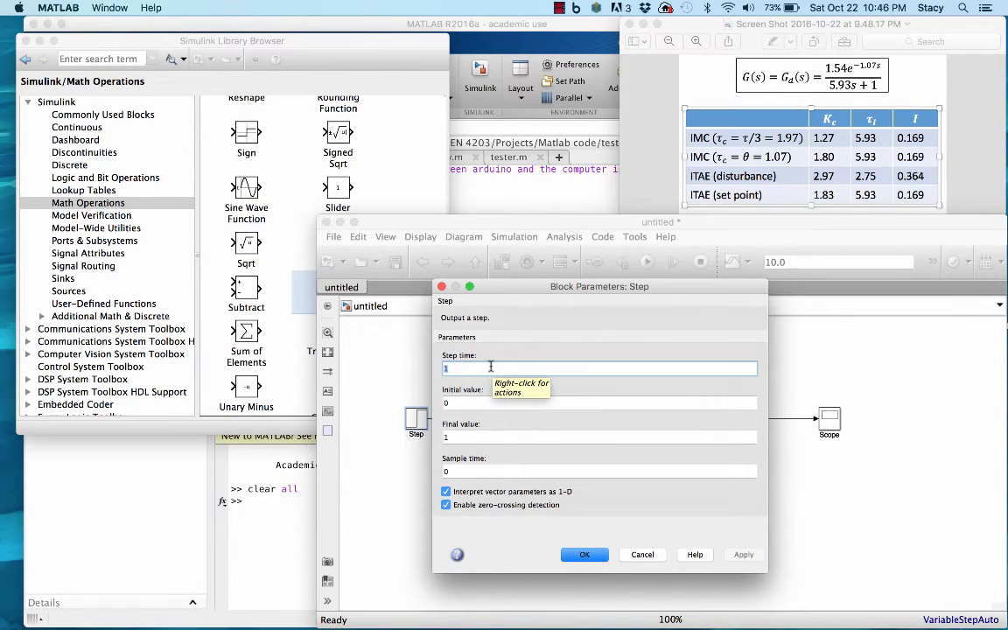
double_click(459, 367)
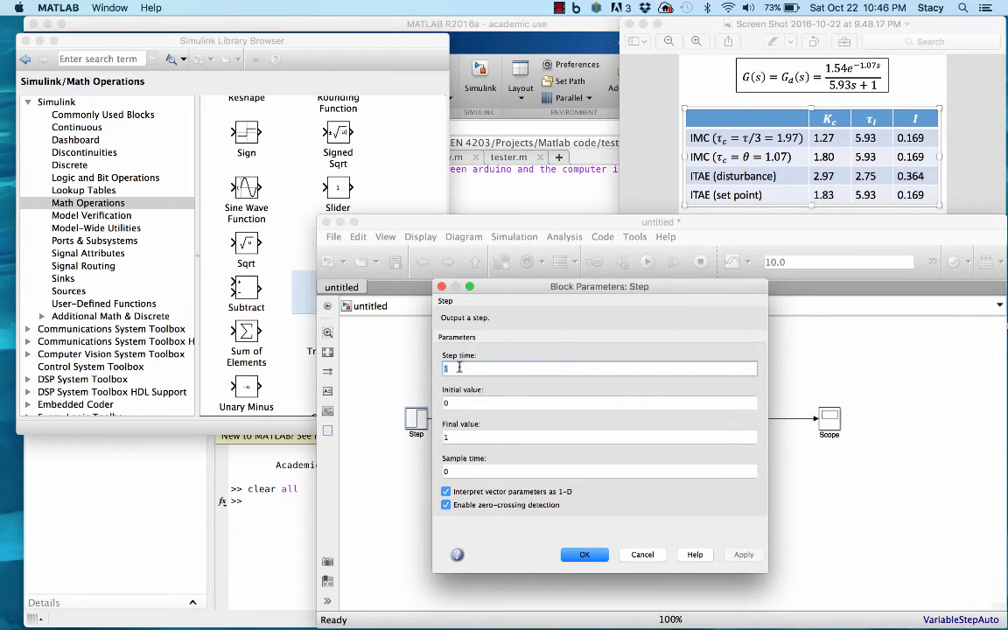
left_click_drag(443, 369, 465, 369)
type("0")
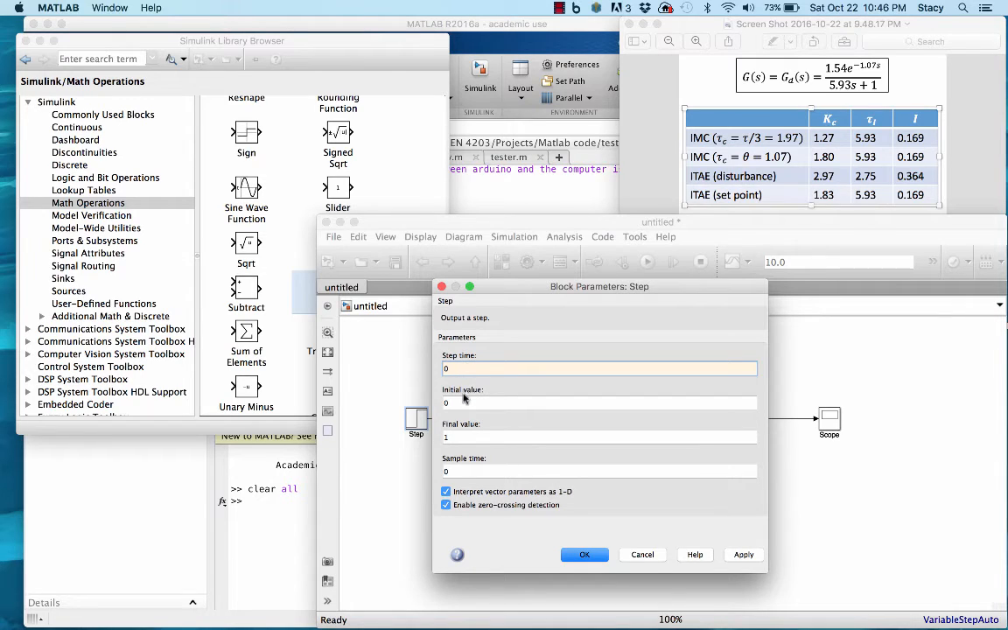
left_click(458, 401)
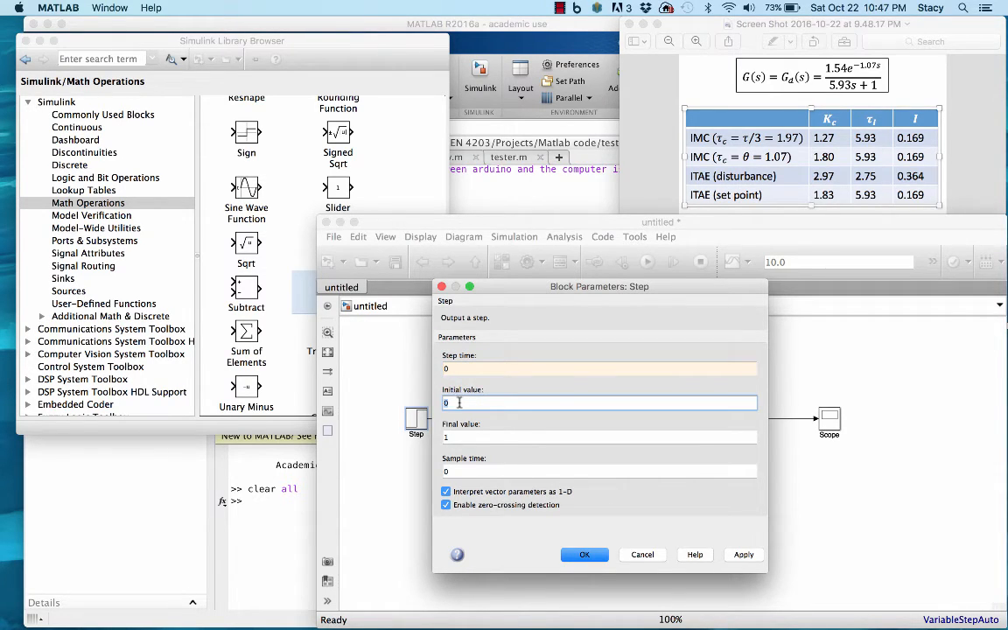
double_click(451, 402)
left_click(583, 556)
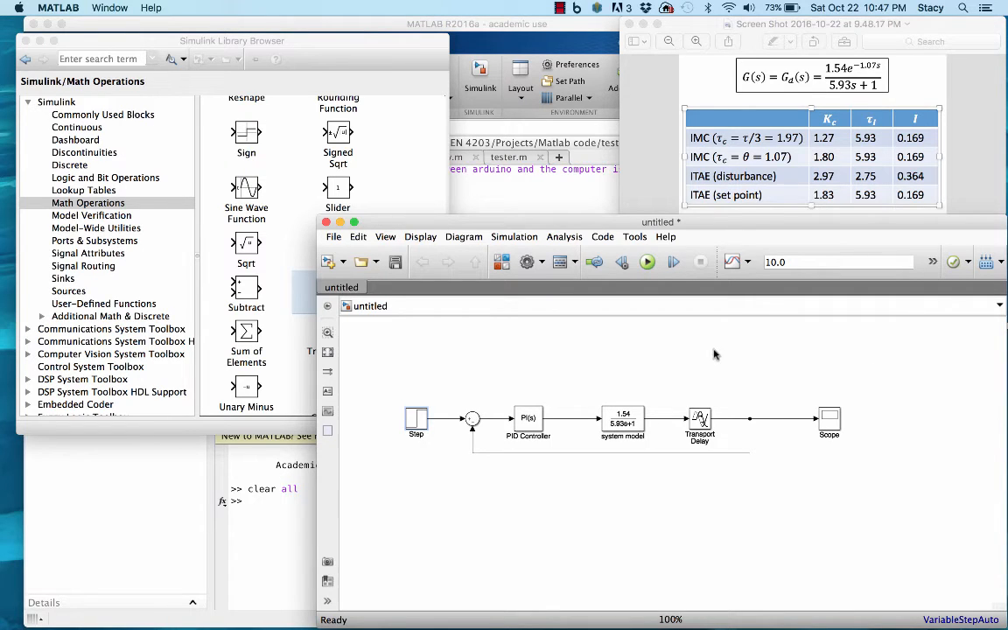
Run the simulation with the 10.0 stop time, examine the closed-loop response in the Scope, and close the plot.
left_click(648, 262)
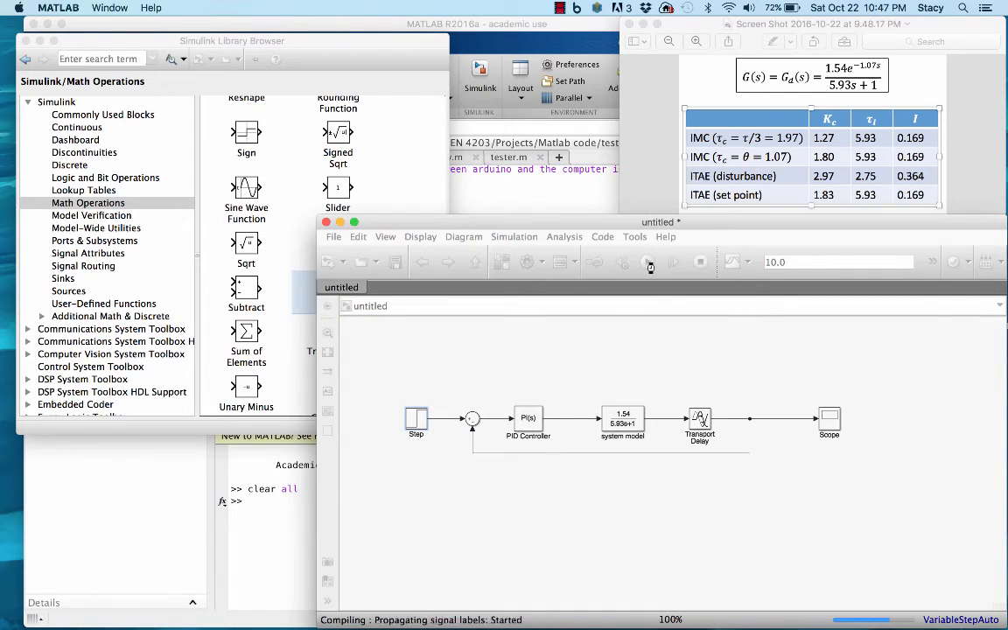
left_click(829, 421)
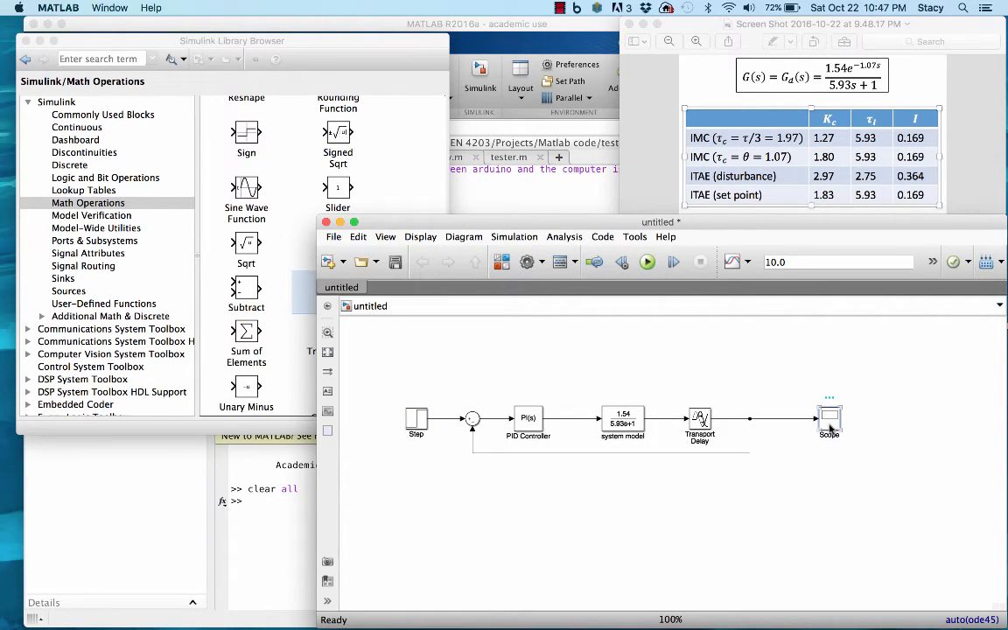
double_click(830, 426)
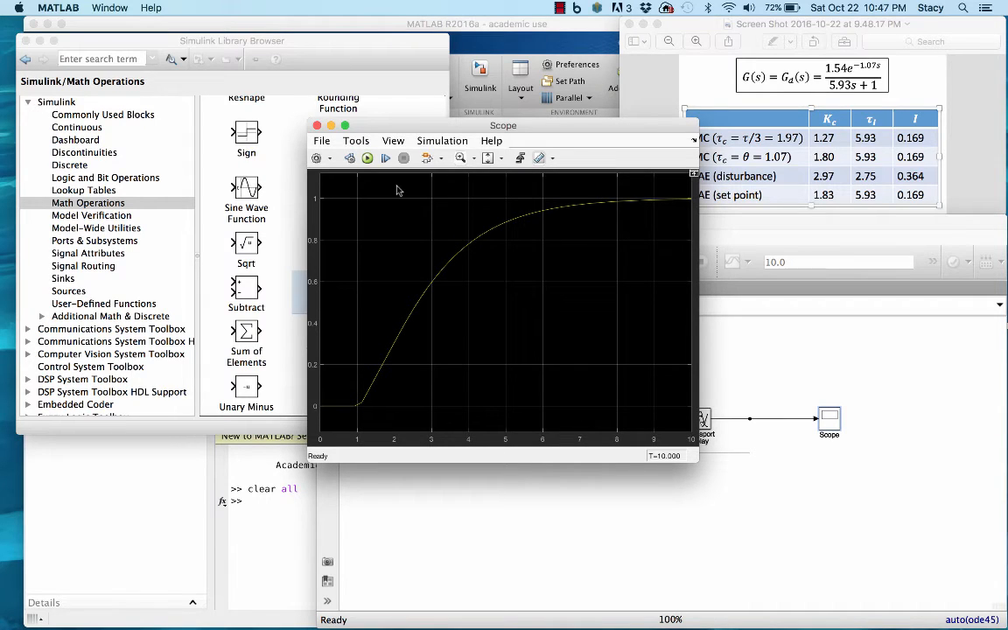
left_click(317, 125)
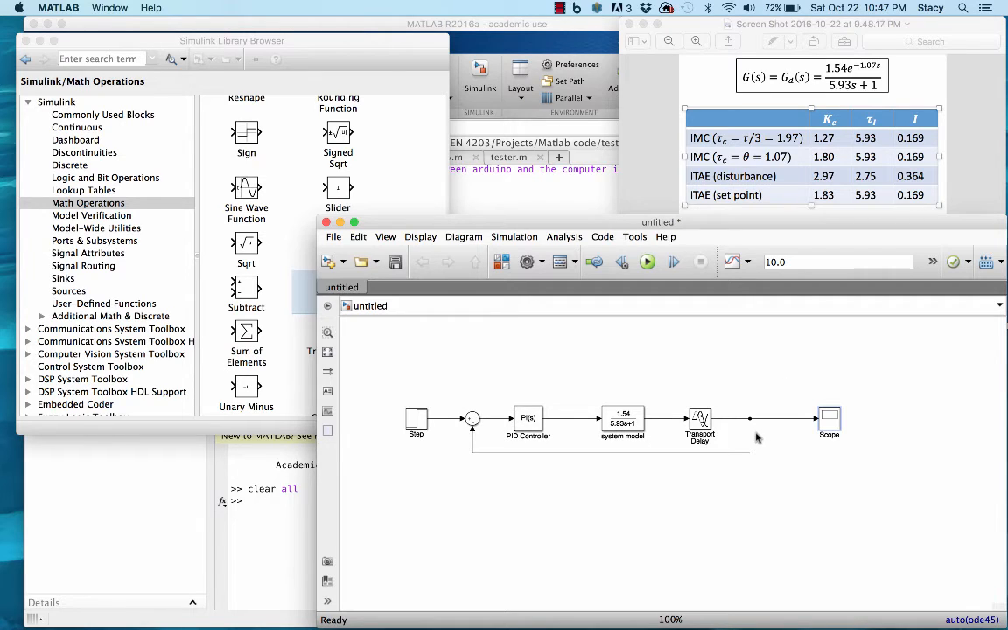
Delete the signal line from the Transport Delay to the Scope together with its feedback branch to the Sum block.
left_click_drag(750, 435, 788, 435)
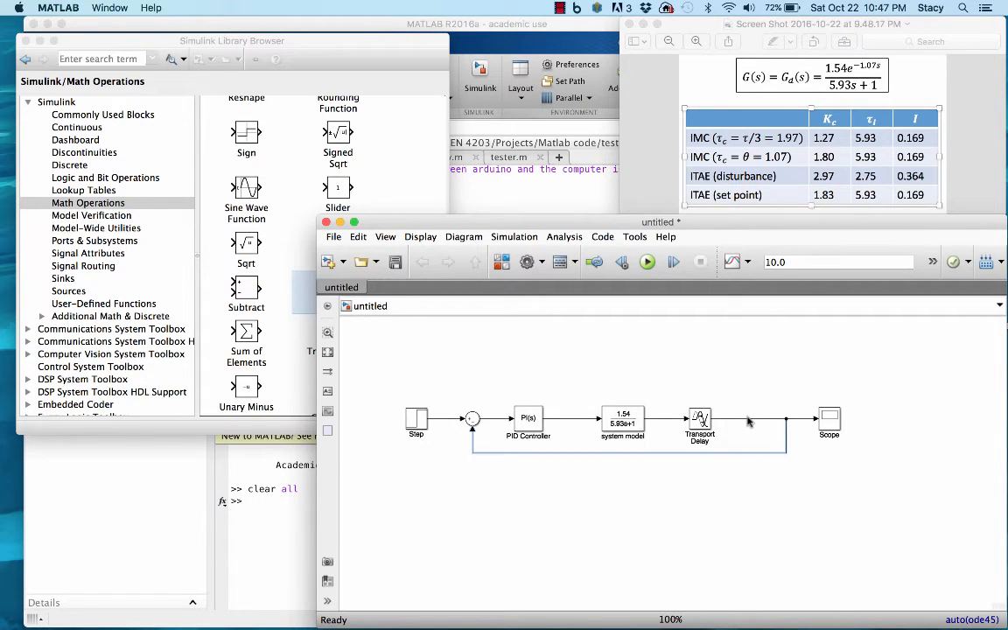
left_click(748, 420)
key("Delete")
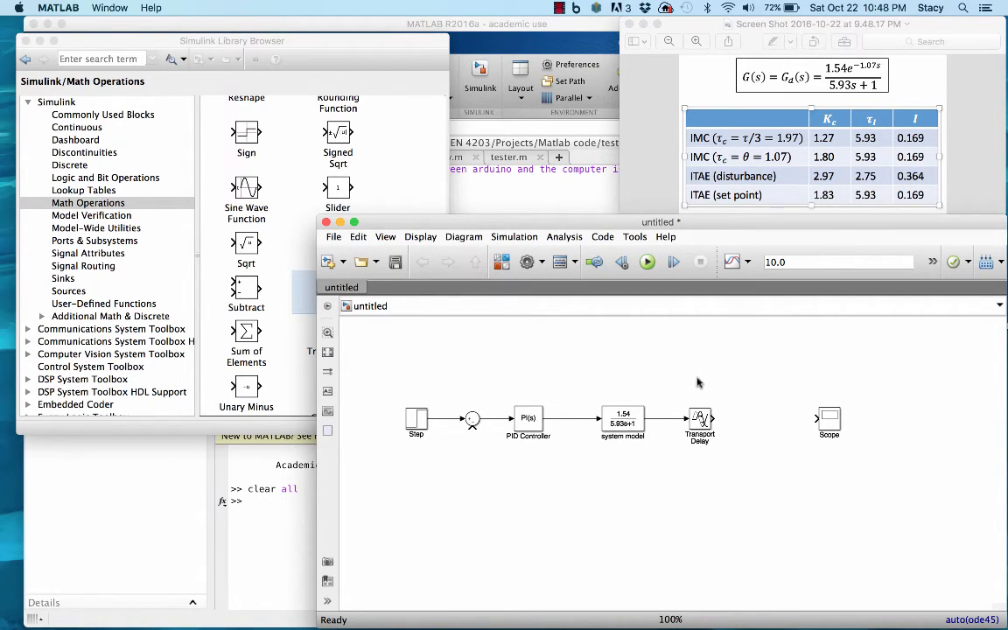
Duplicate the system model and Transport Delay blocks with their connection and place the copies directly above the originals.
left_click(623, 418)
left_click(701, 418)
key("super+v")
mouse_move(650, 427)
left_mouse_down()
mouse_move(632, 349)
mouse_move(685, 352)
left_mouse_up()
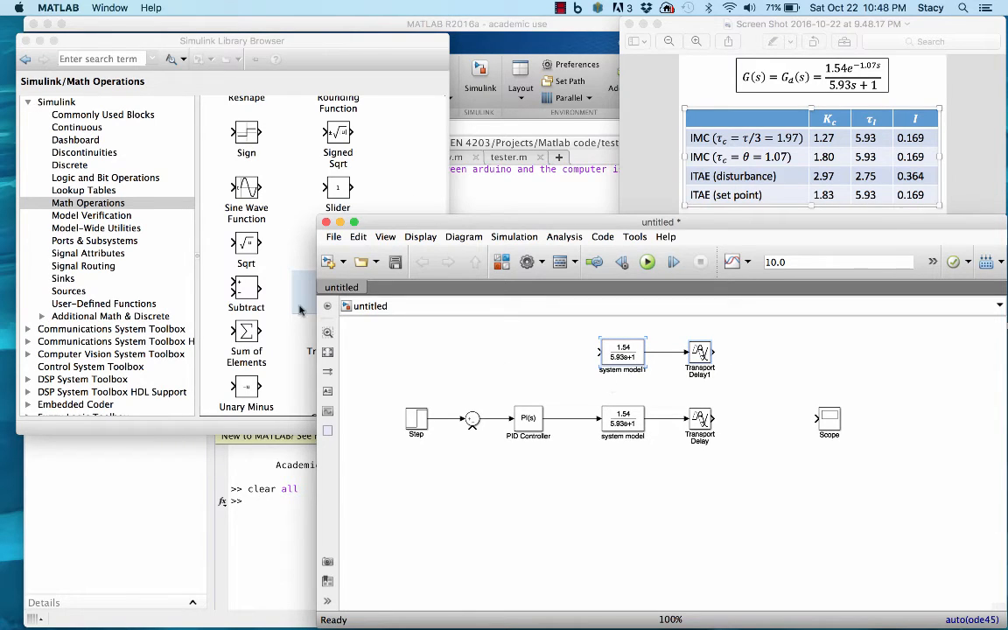
Add a Sum block before the Scope, feed both Transport Delay outputs into it, and connect its output to the Scope.
left_click(382, 108)
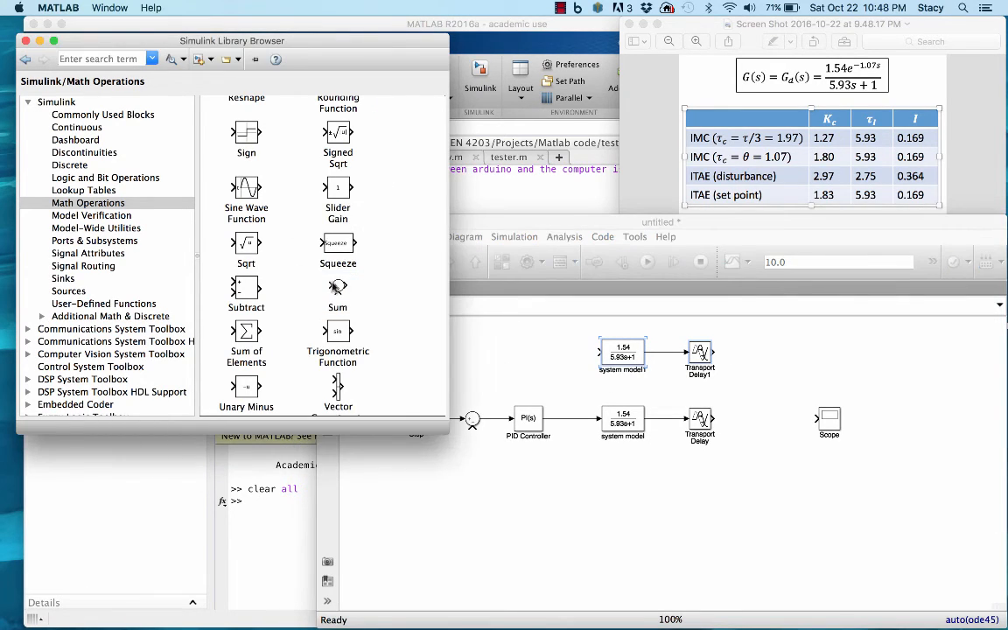
left_click(339, 286)
left_click_drag(340, 287, 765, 420)
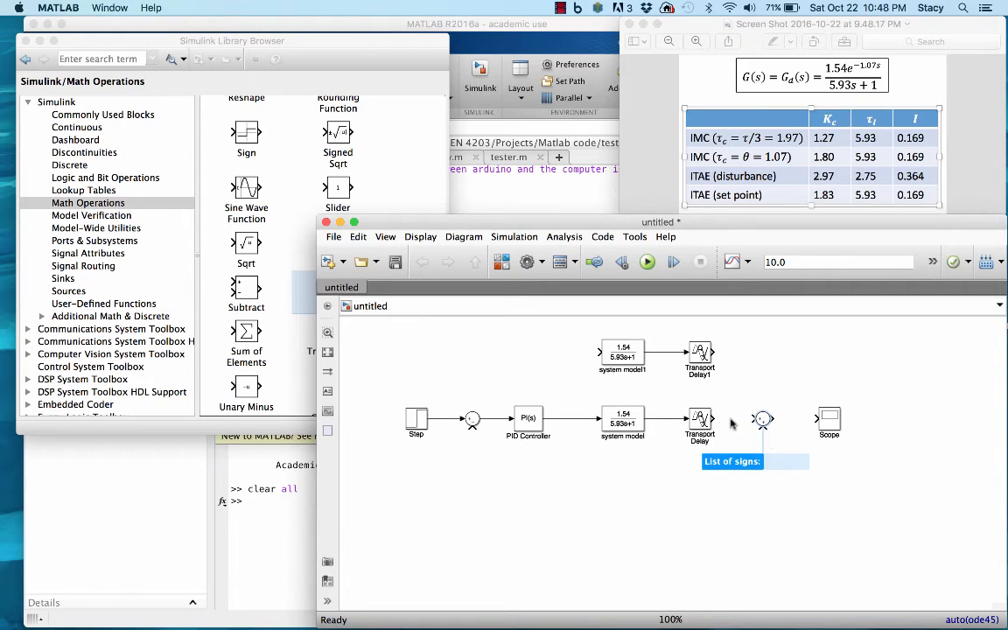
left_click_drag(714, 418, 750, 419)
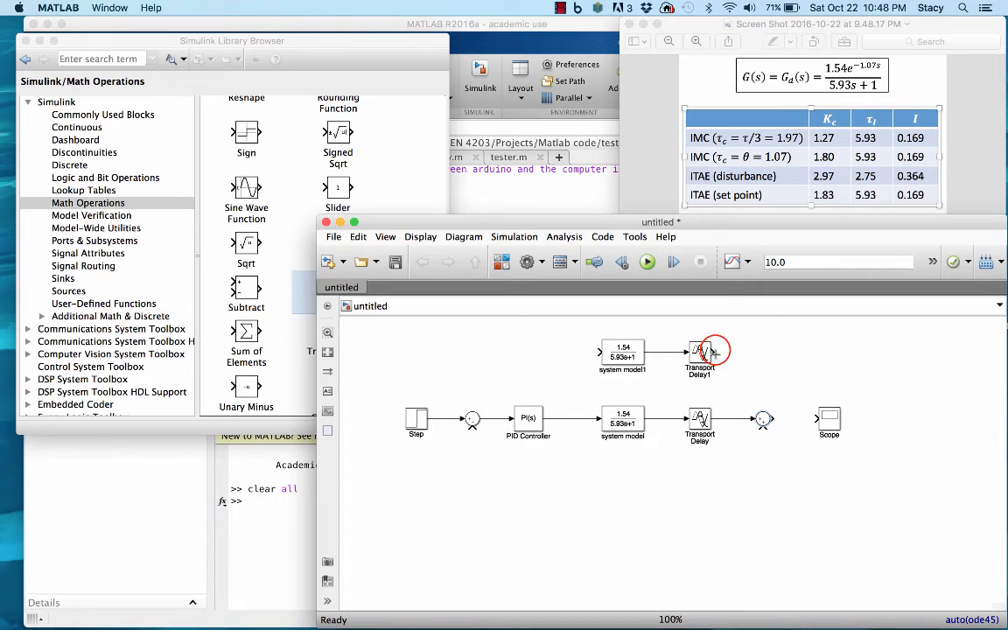
left_click_drag(715, 350, 762, 432)
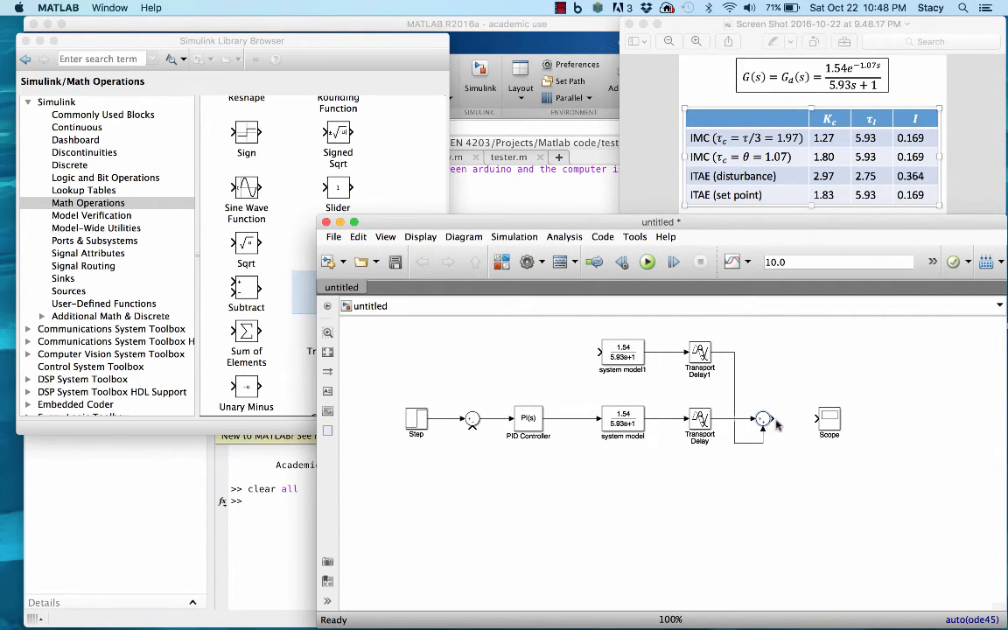
left_click_drag(773, 418, 813, 419)
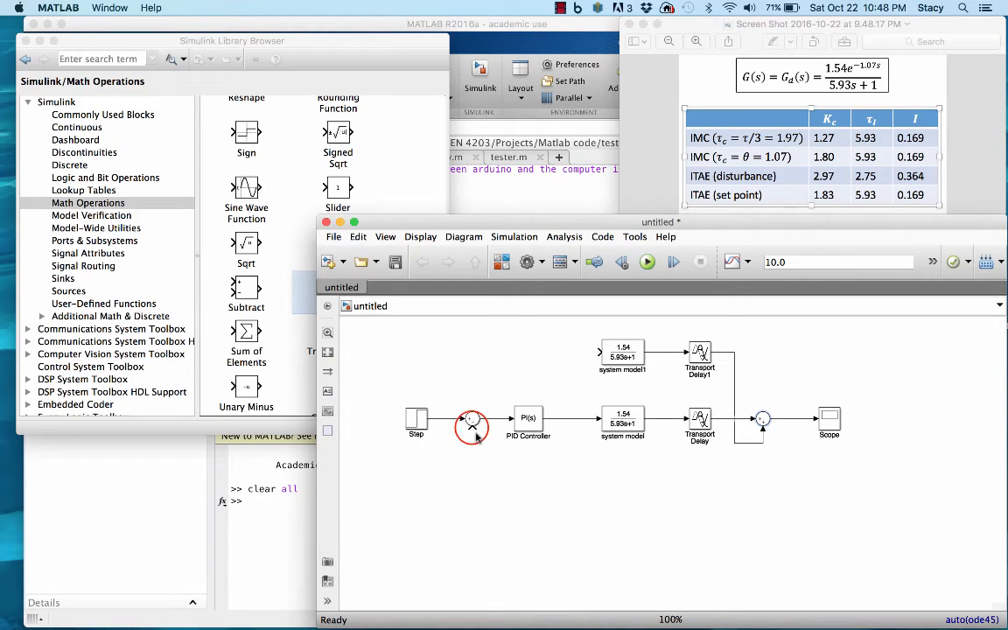
left_click_drag(472, 426, 724, 420)
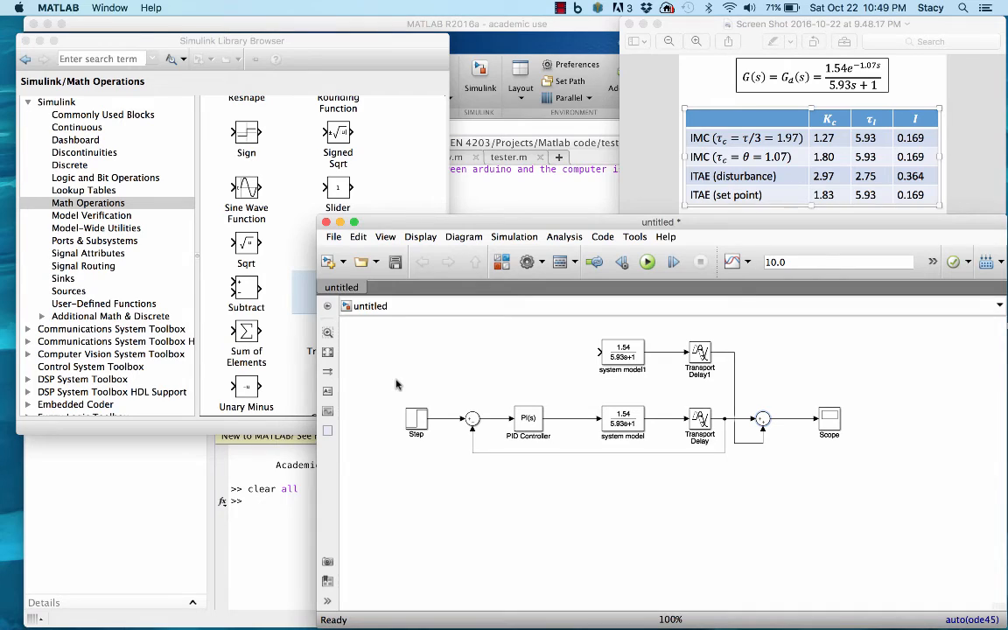
left_click(725, 433)
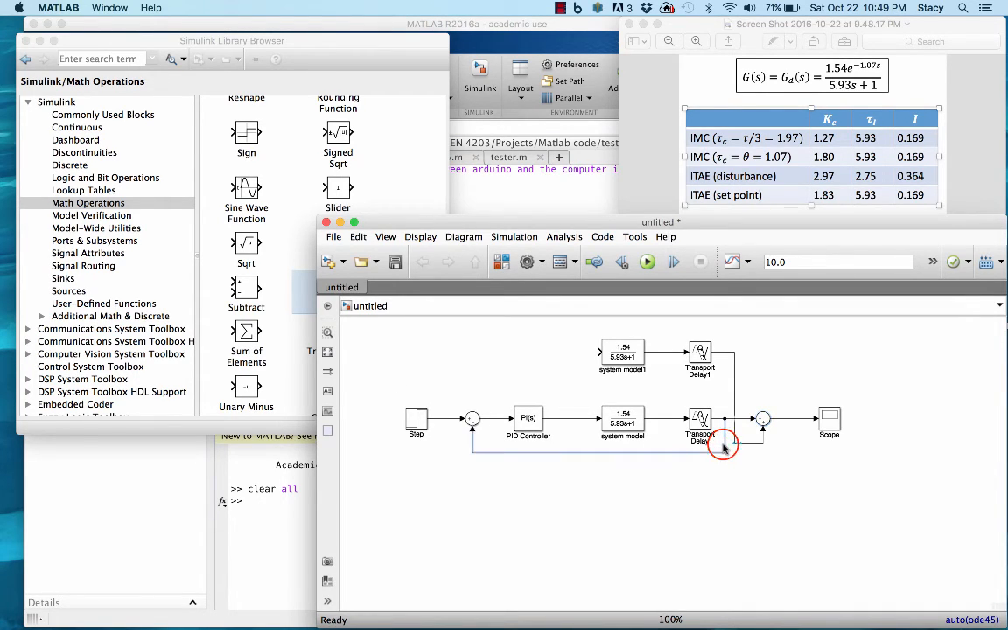
key("Delete")
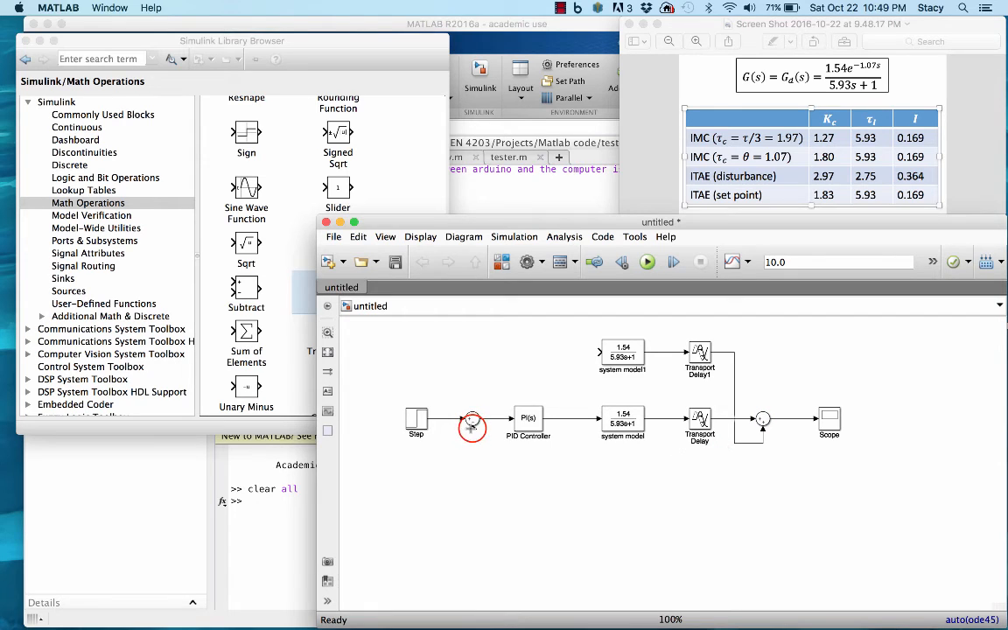
Route a feedback line from the new Sum block's output signal to the open lower input of the first Sum block.
left_click_drag(473, 426, 749, 490)
left_click_drag(801, 458, 792, 420)
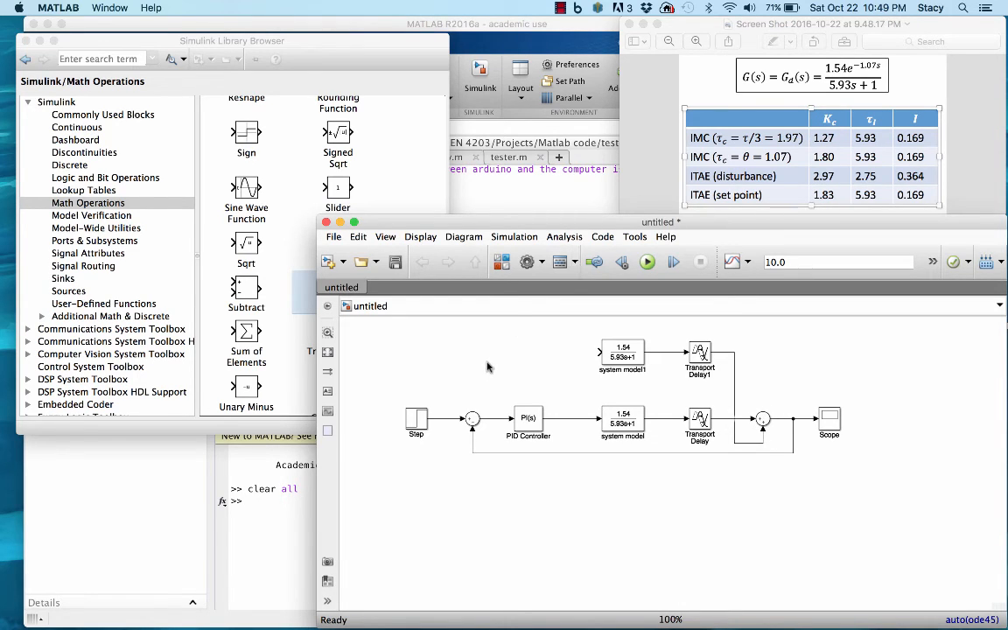
Duplicate the Step block and connect the copy to the input of the upper system model block.
left_click(417, 418)
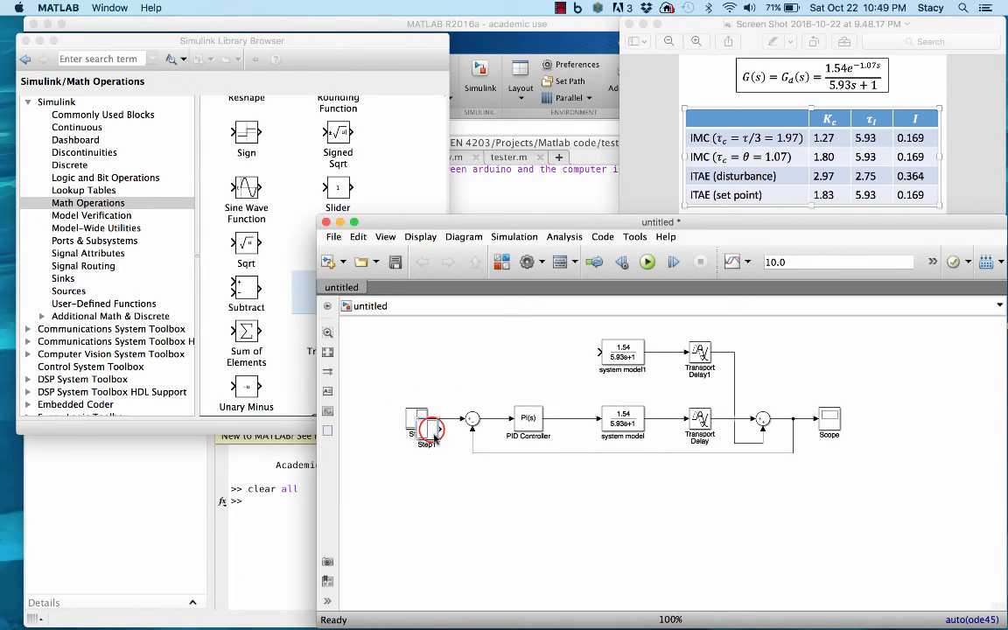
left_click_drag(416, 418, 574, 352)
left_click(549, 353)
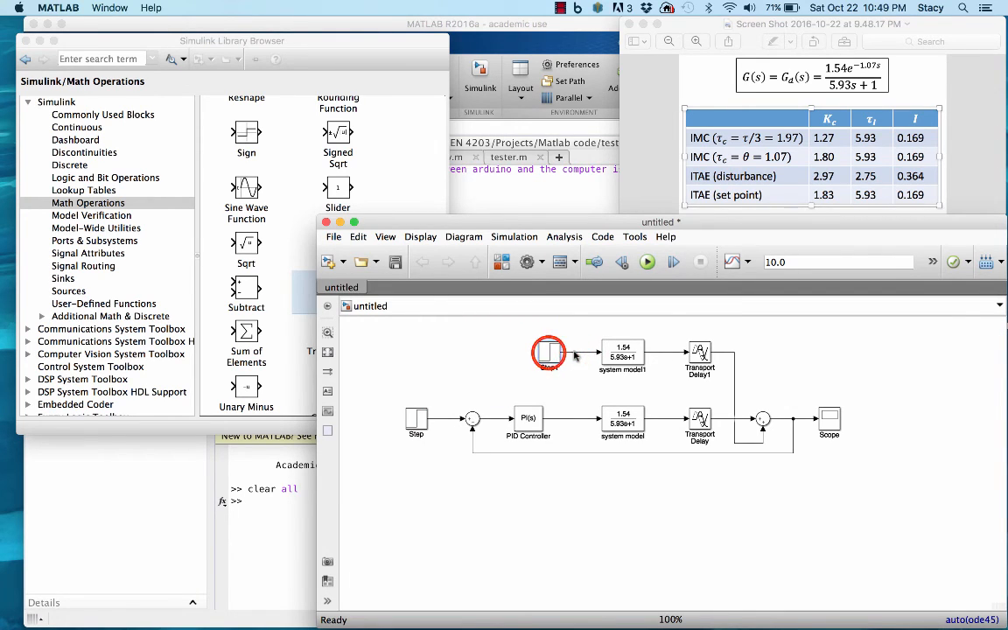
Set the disturbance Step block's step time to 20.
double_click(549, 353)
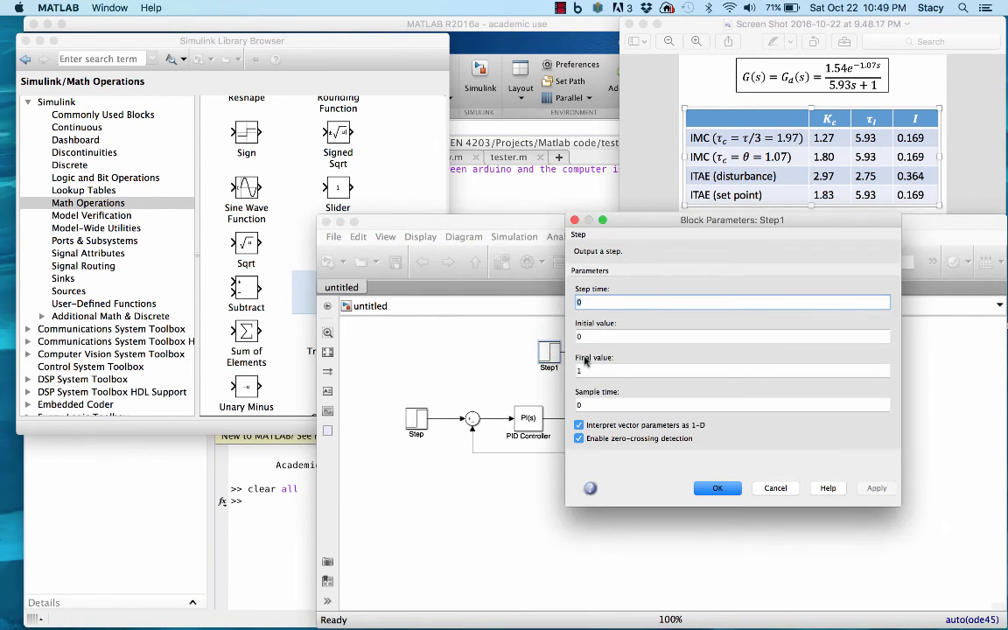
double_click(591, 302)
type("1")
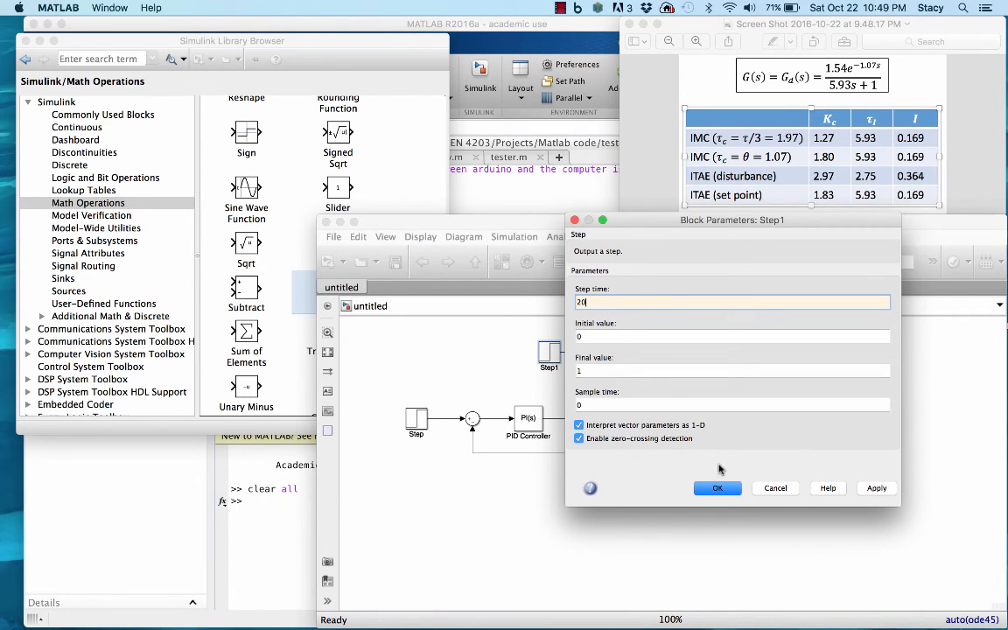
left_click(718, 492)
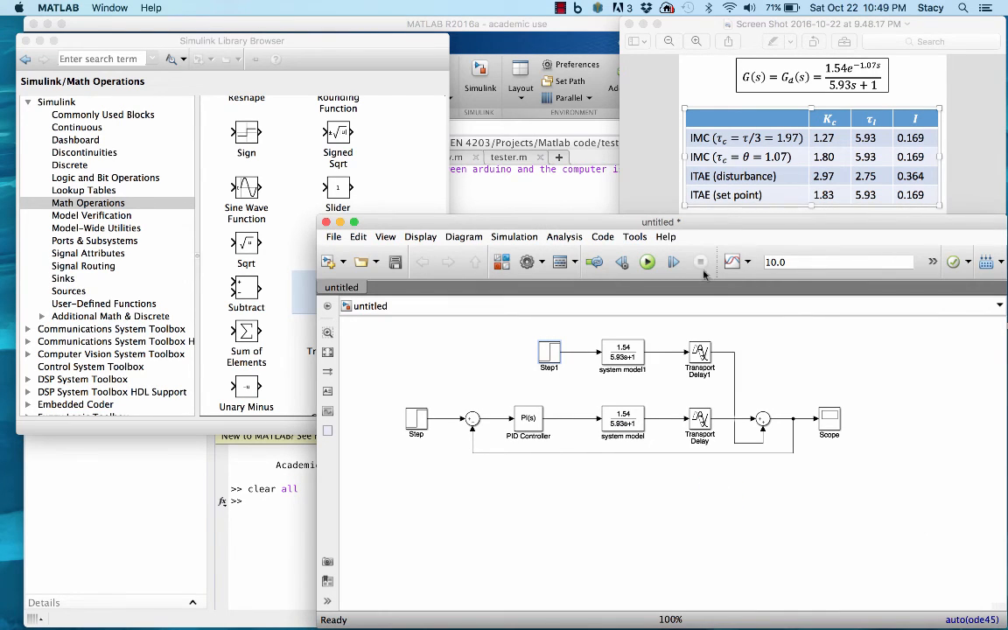
Run the simulation with the 10.0 stop time, examine the response with the disturbance path in the Scope, and close the plot.
left_click(649, 265)
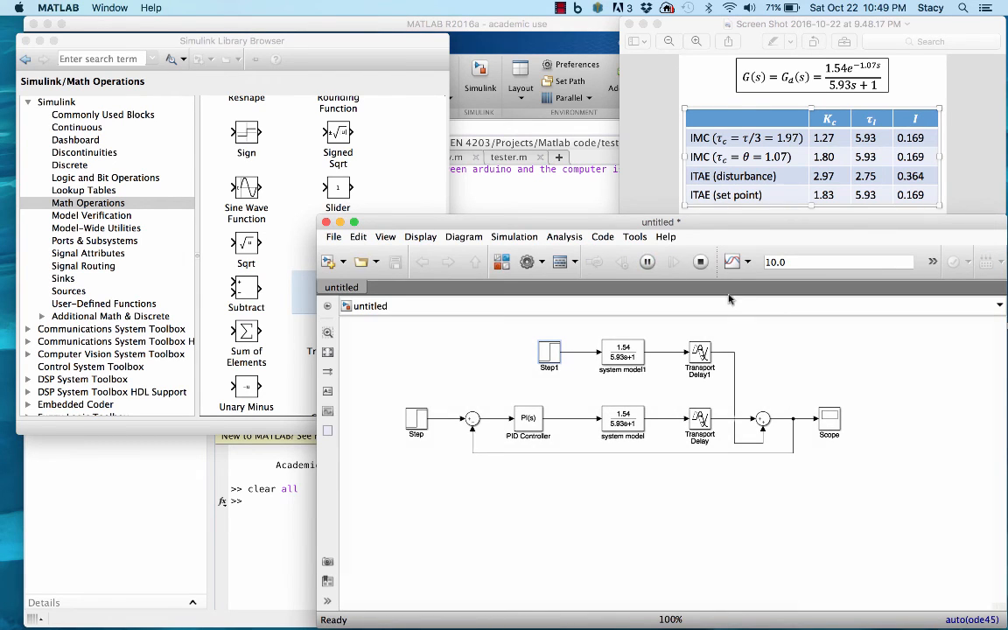
double_click(829, 422)
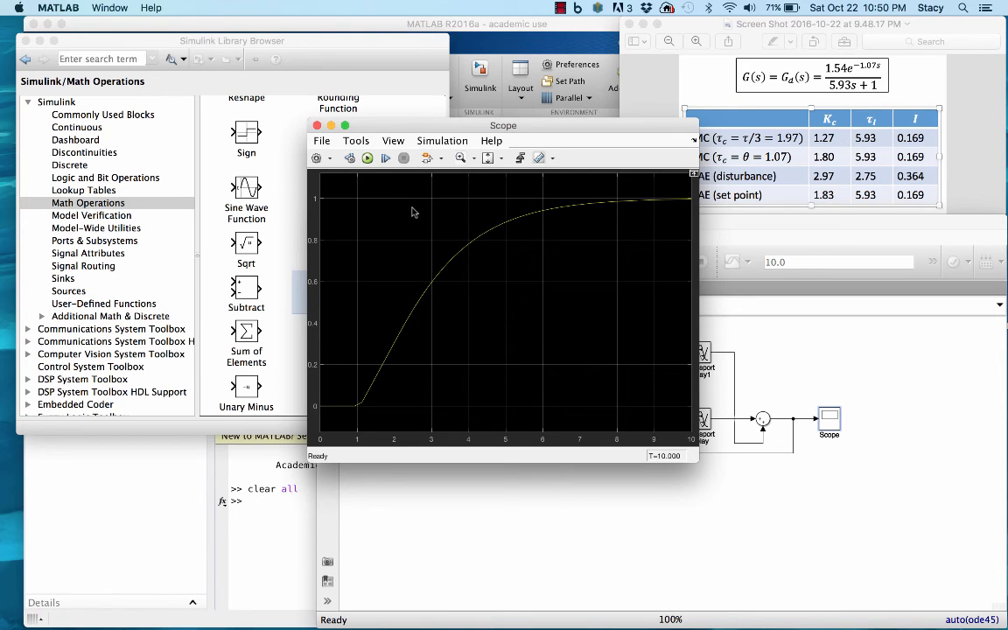
left_click(317, 125)
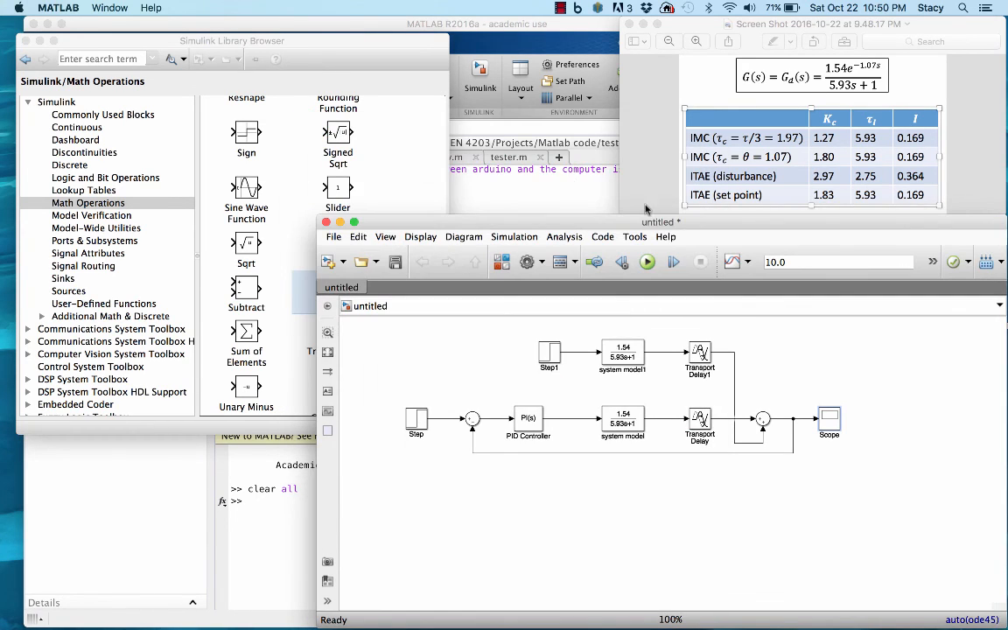
Set the simulation stop time to 40, rerun the model, and open the Scope to examine the set-point and disturbance response.
double_click(787, 262)
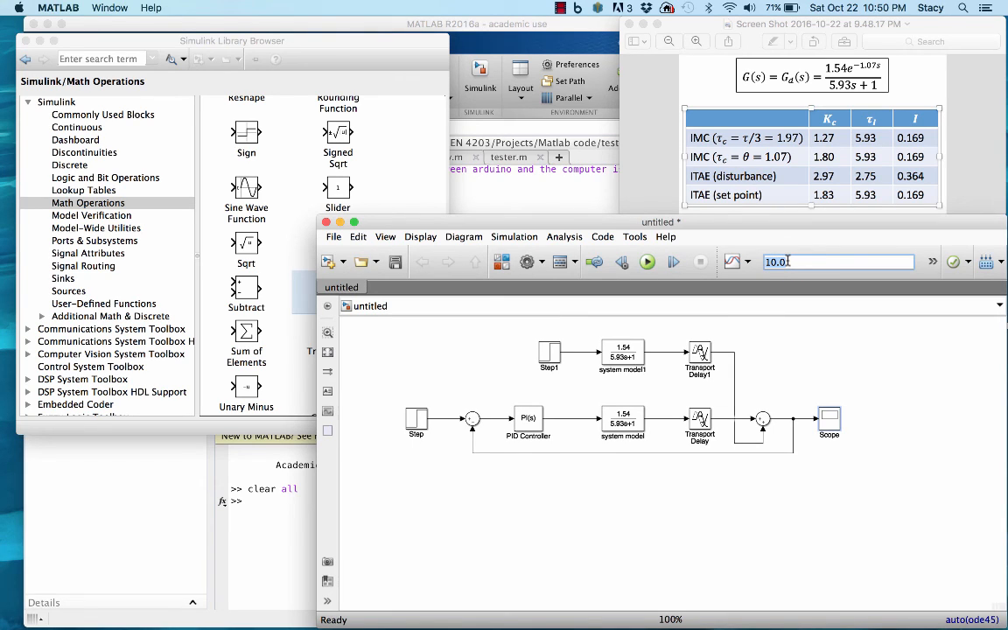
type("f0")
left_click(748, 315)
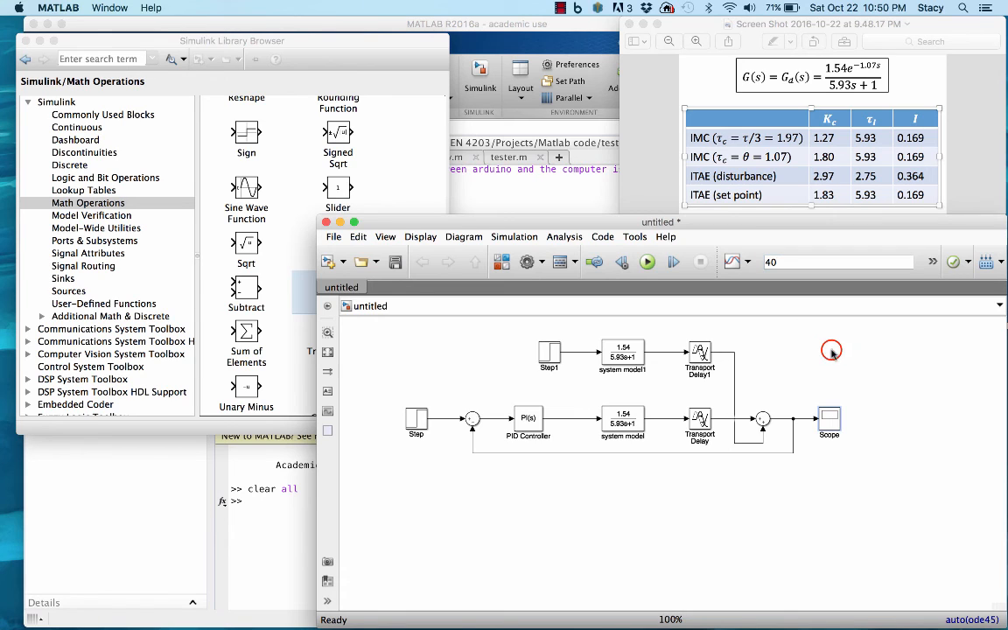
left_click(648, 262)
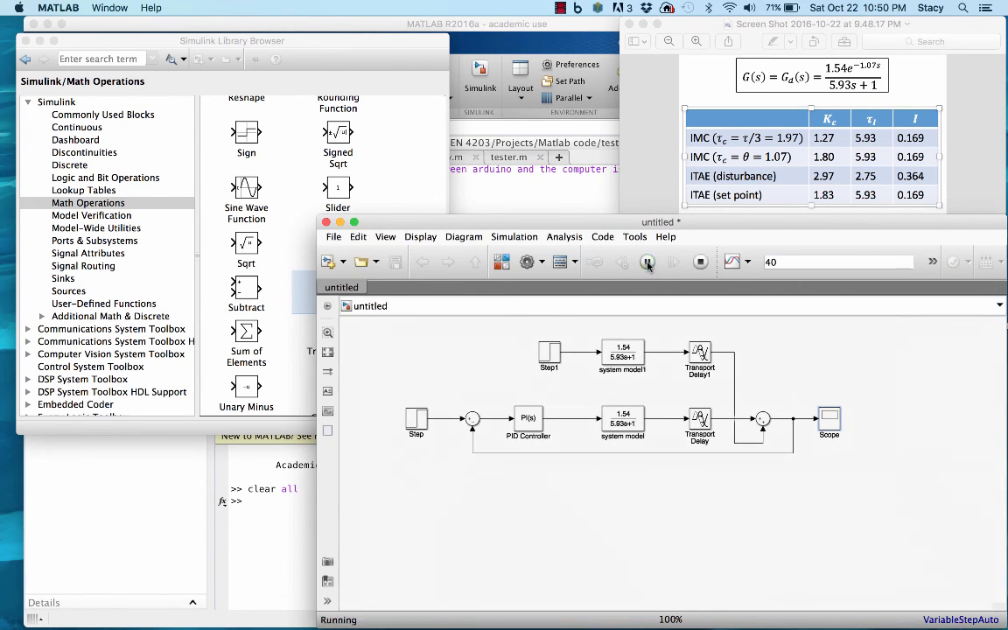
double_click(821, 411)
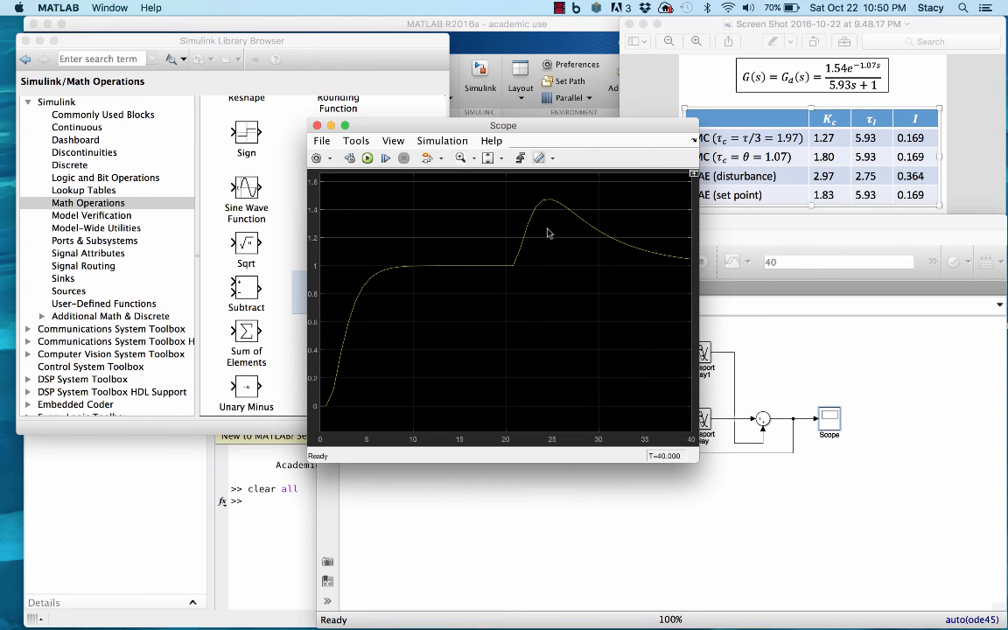
Move the Scope window clear of the tuning table and the block diagram.
left_click(549, 126)
left_click_drag(549, 126, 549, 135)
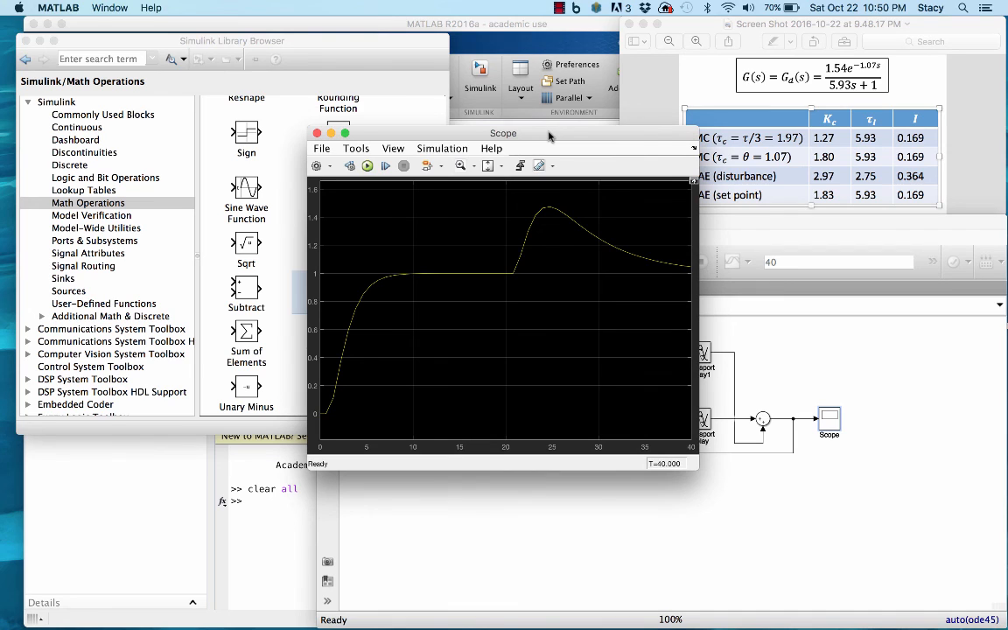
left_click_drag(548, 136, 572, 286)
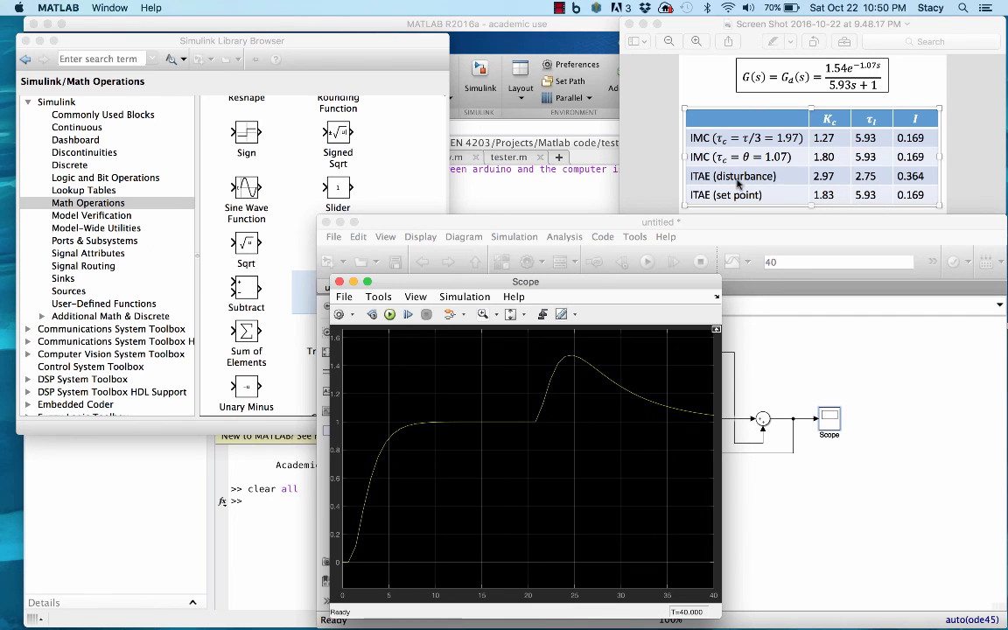
left_click_drag(627, 285, 396, 35)
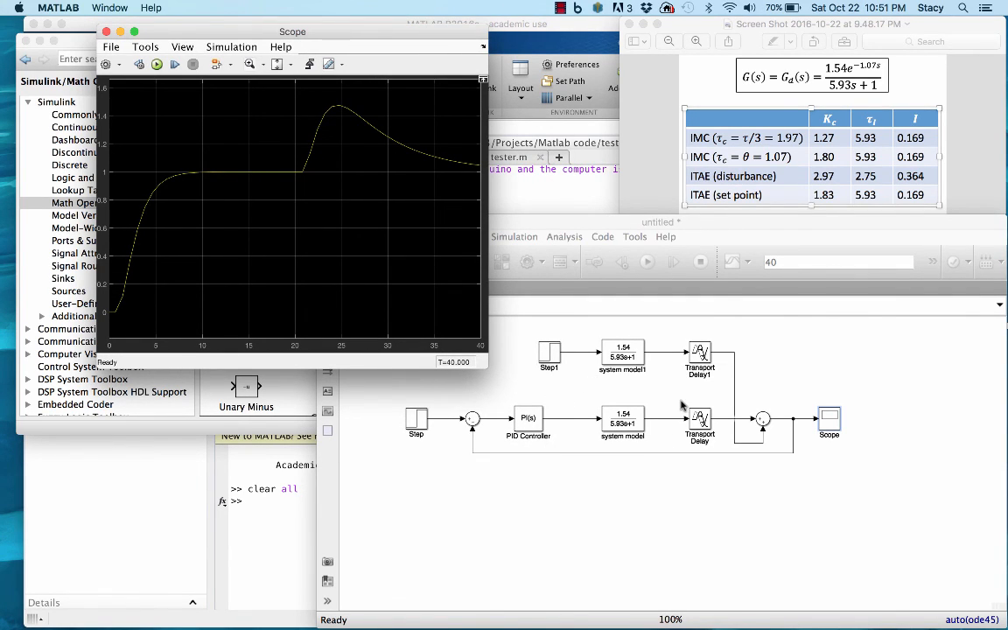
mouse_move(699, 626)
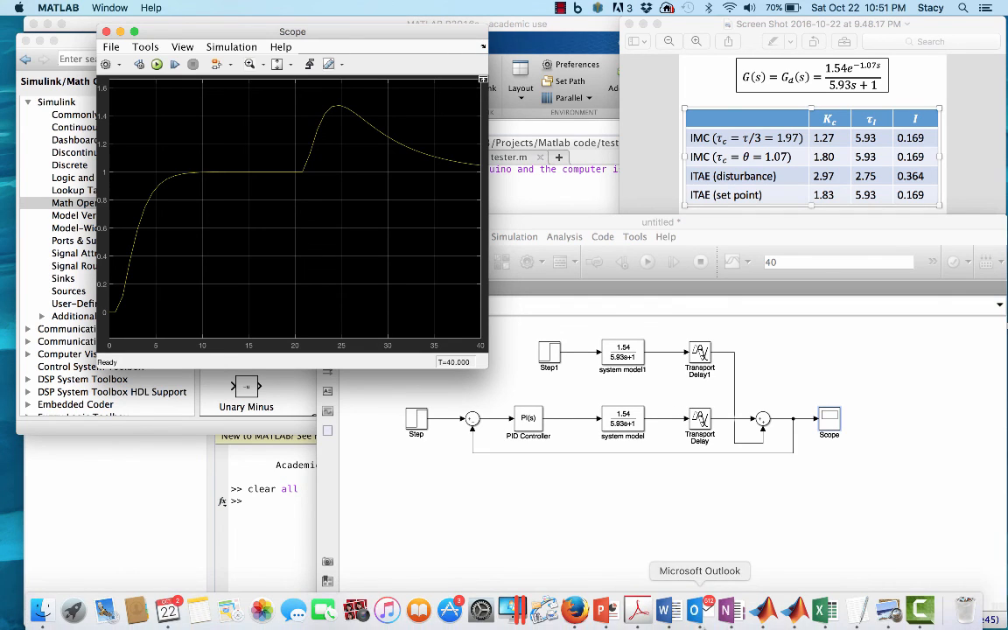